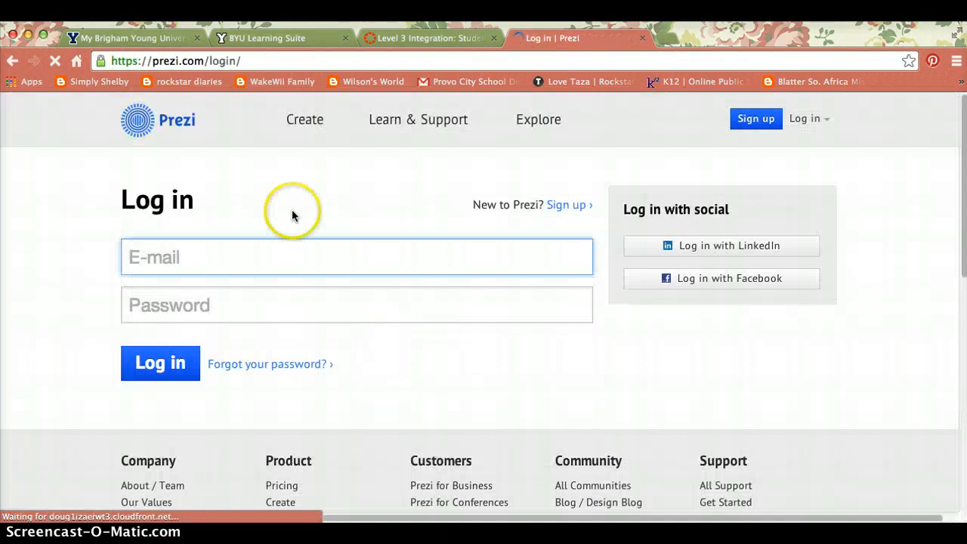
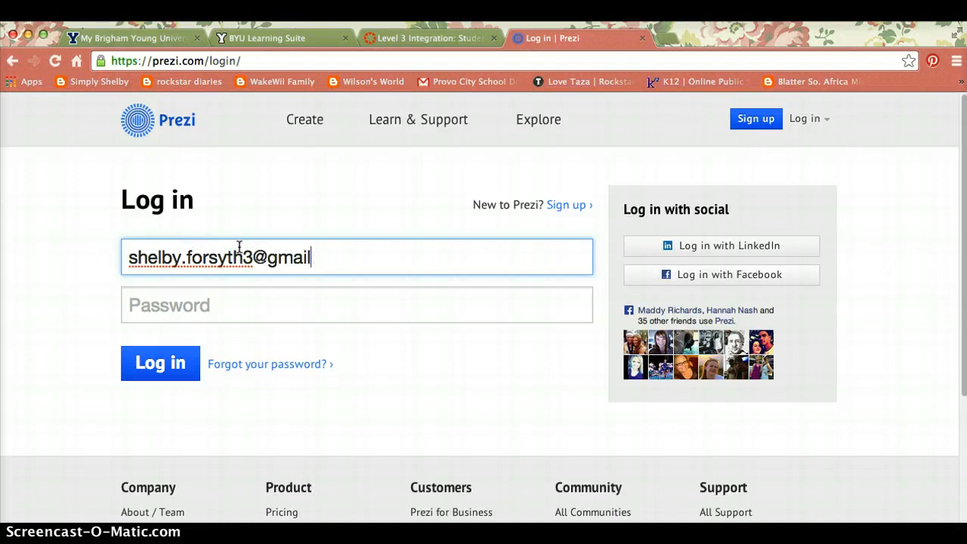
Log in to Prezi with the account e-mail address and password.
{"action": "left_click", "coordinate": [133, 296]}
{"action": "left_click", "coordinate": [149, 305]}
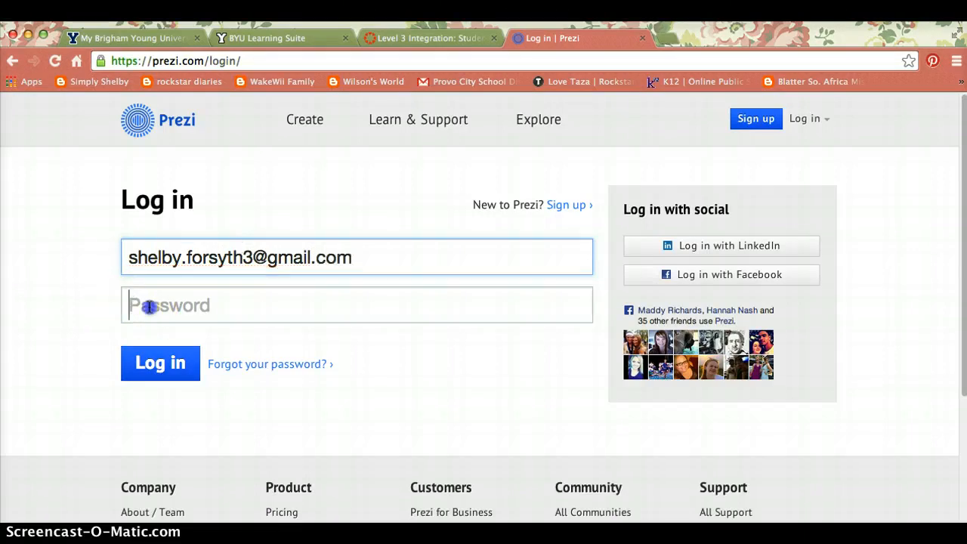
{"action": "type", "text": "••••"}
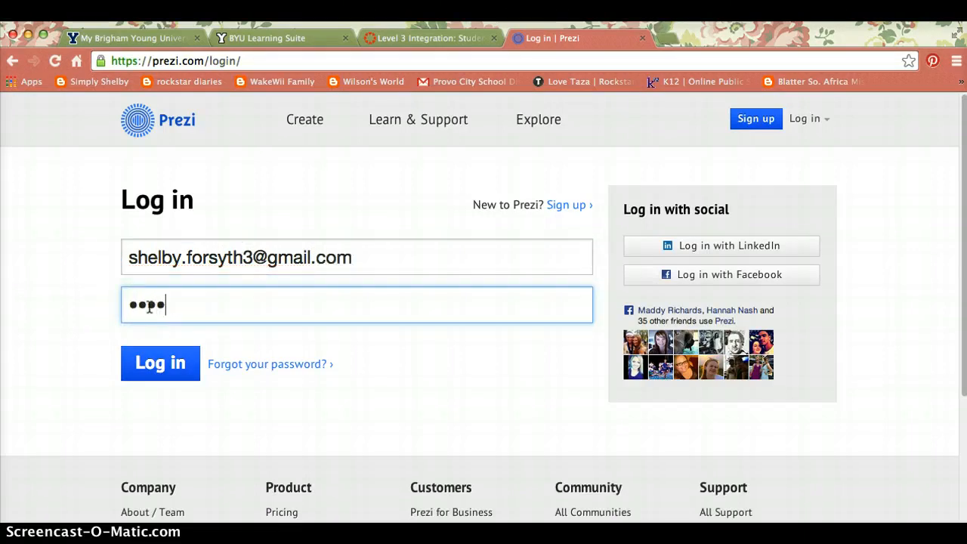
{"action": "type", "text": "•••••"}
{"action": "key", "text": "Return"}
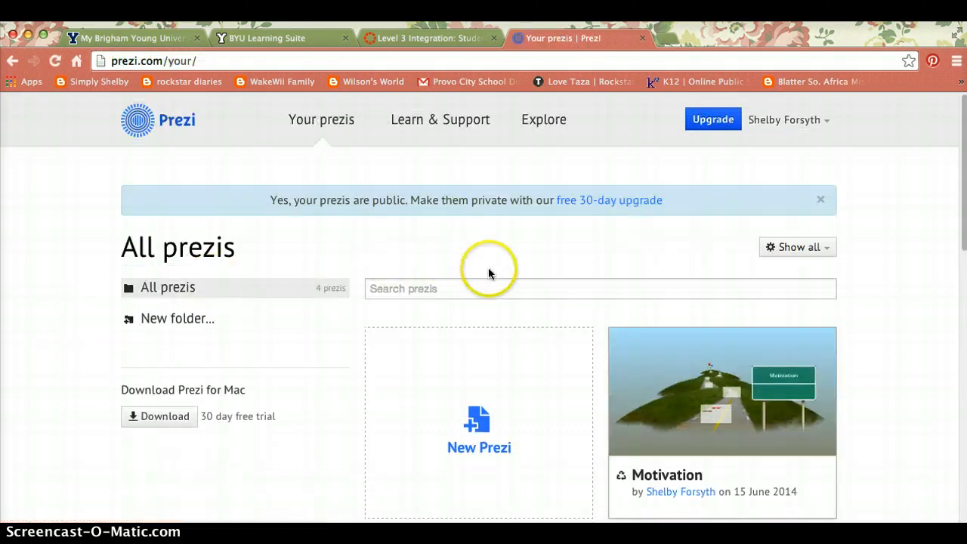
Start a brand-new prezi from the All prezis dashboard.
{"action": "scroll", "coordinate": [488, 270], "scroll_direction": "down", "scroll_amount": 10}
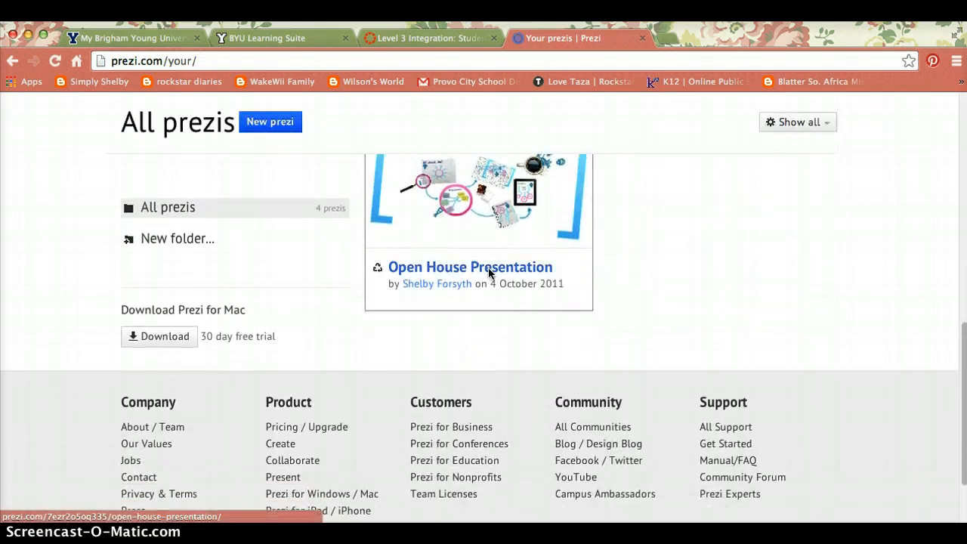
{"action": "scroll", "coordinate": [488, 268], "scroll_direction": "up", "scroll_amount": 10}
{"action": "left_click", "coordinate": [99, 275]}
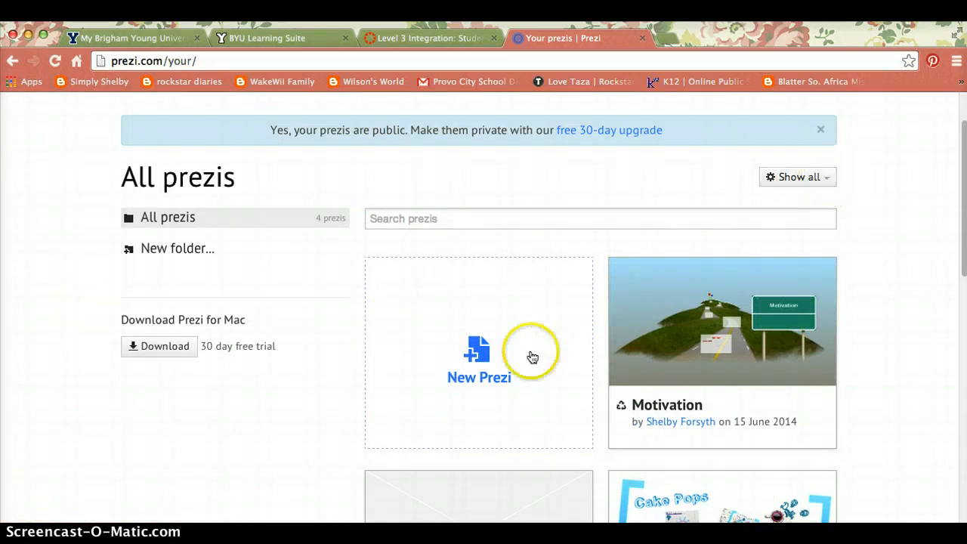
{"action": "left_click", "coordinate": [479, 351]}
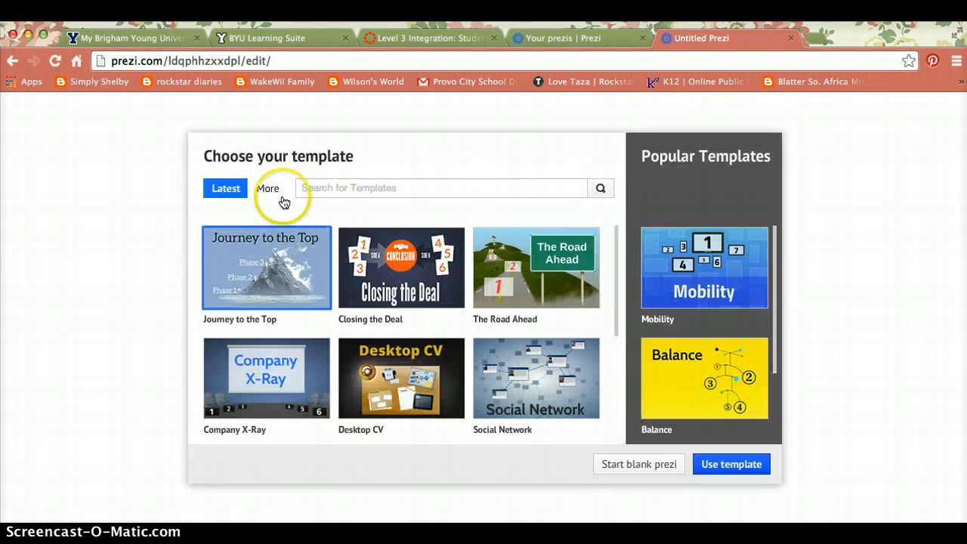
Build the new prezi from The Road Ahead template.
{"action": "scroll", "coordinate": [547, 293], "scroll_direction": "down", "scroll_amount": 3}
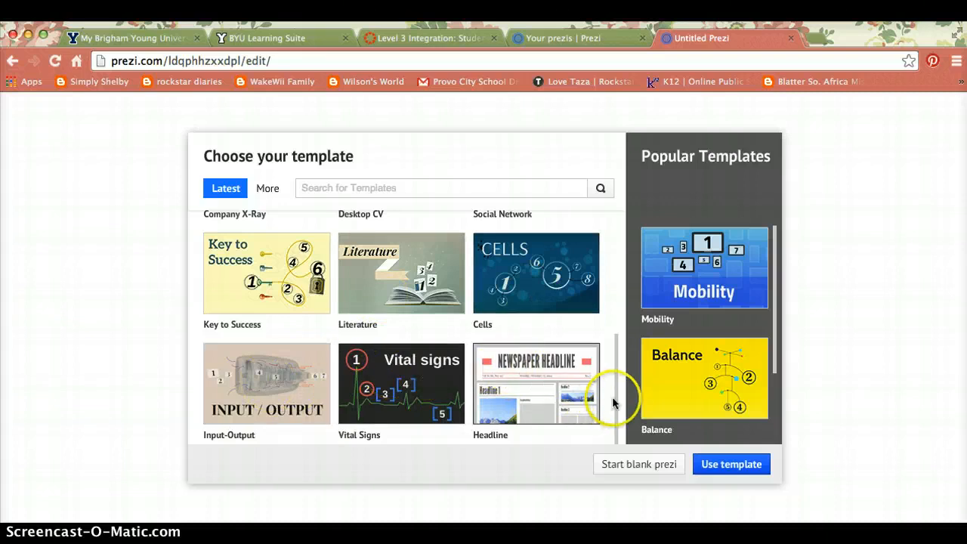
{"action": "left_click_drag", "start_coordinate": [616, 390], "coordinate": [620, 310]}
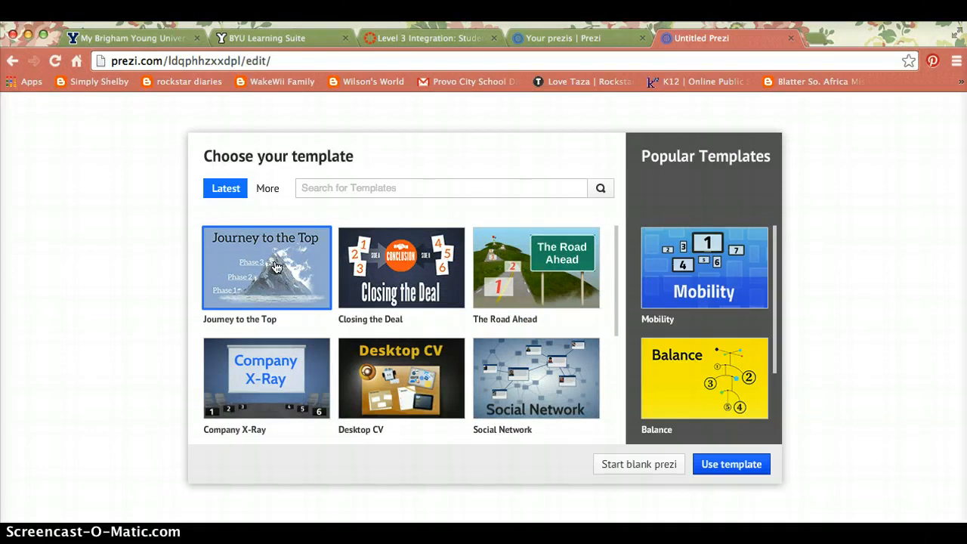
{"action": "left_click", "coordinate": [521, 252]}
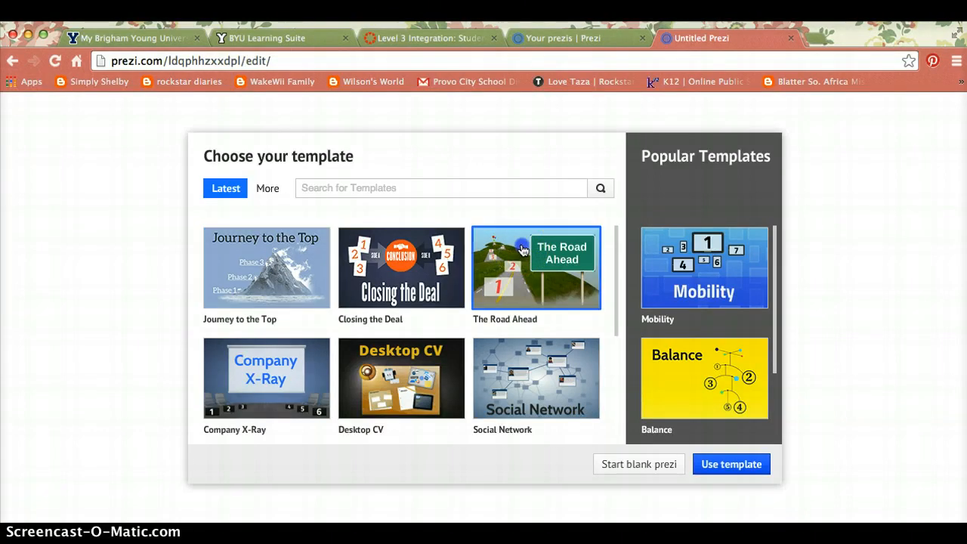
{"action": "left_click", "coordinate": [715, 467]}
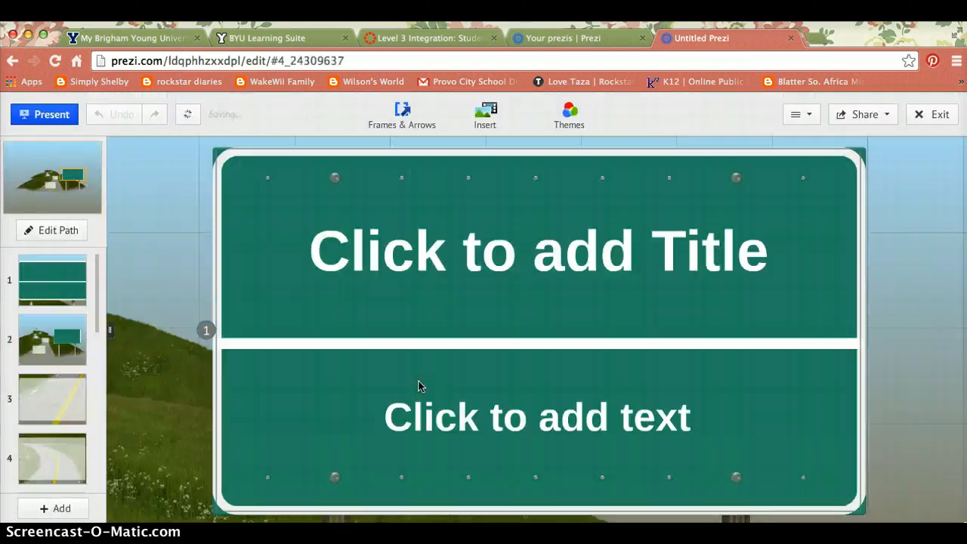
Title the first road sign 'Members of A Community'.
{"action": "left_click", "coordinate": [531, 248]}
{"action": "left_click", "coordinate": [531, 248]}
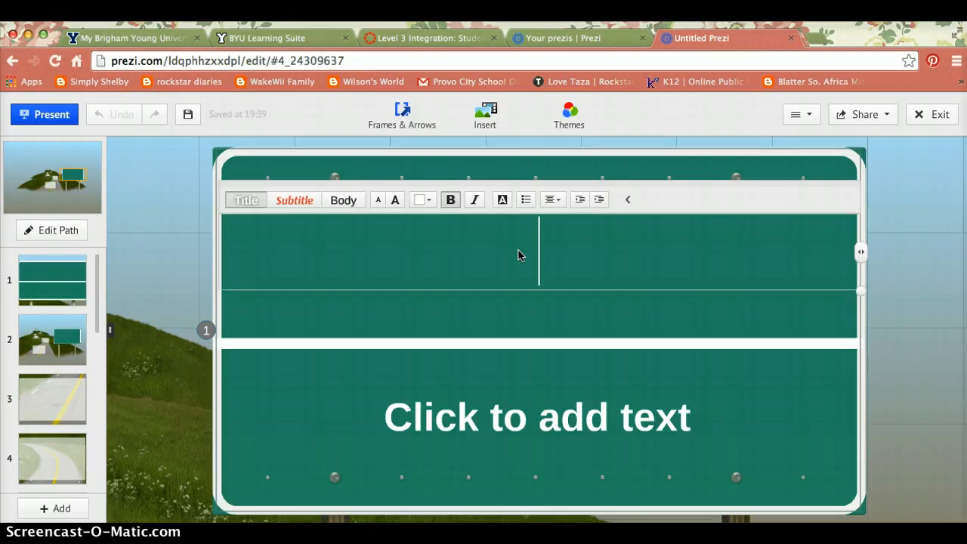
{"action": "type", "text": "Memb"}
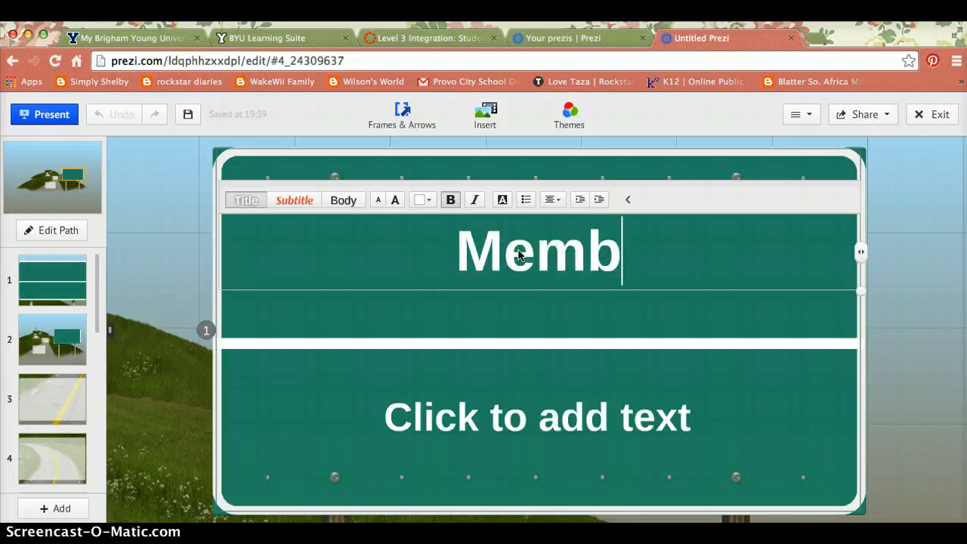
{"action": "type", "text": "ers of A co"}
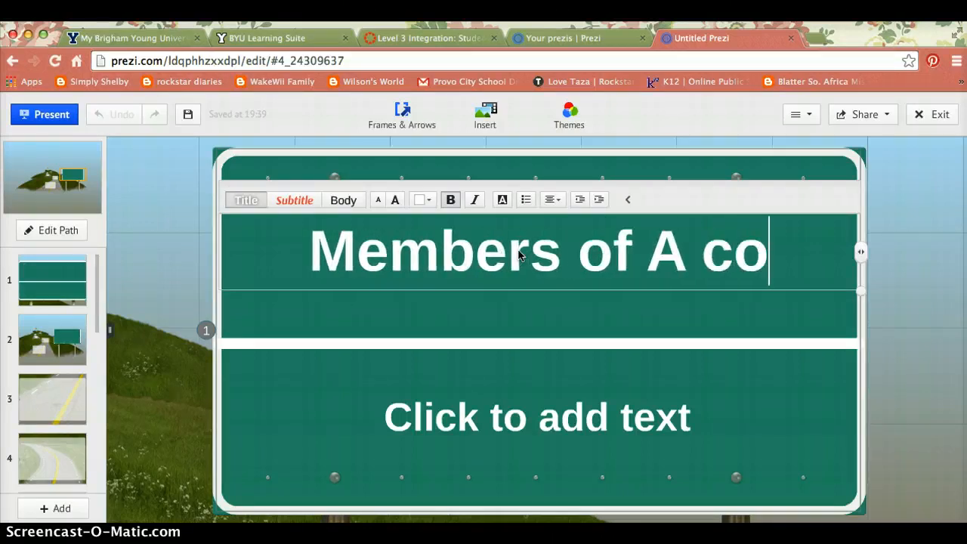
{"action": "key", "text": "BackSpace"}
{"action": "key", "text": "BackSpace"}
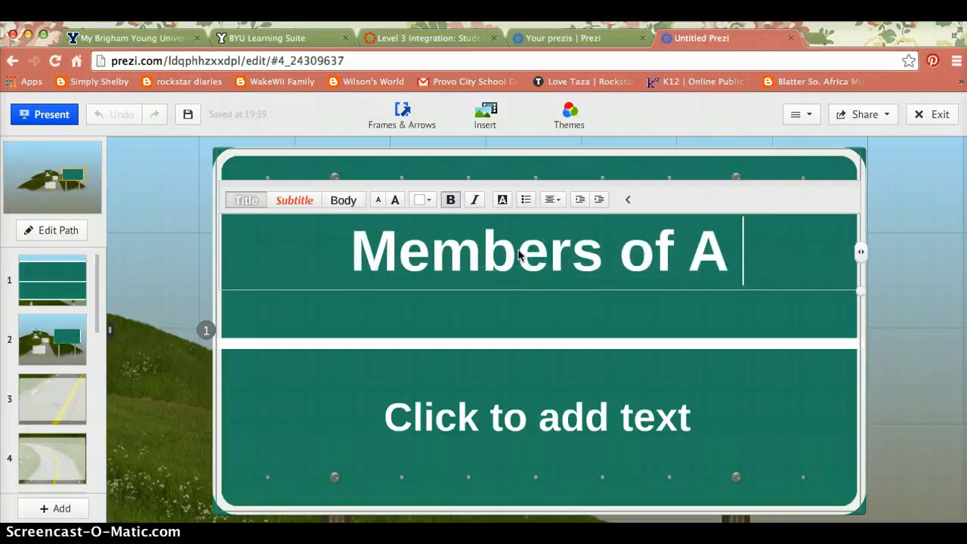
{"action": "type", "text": "Community"}
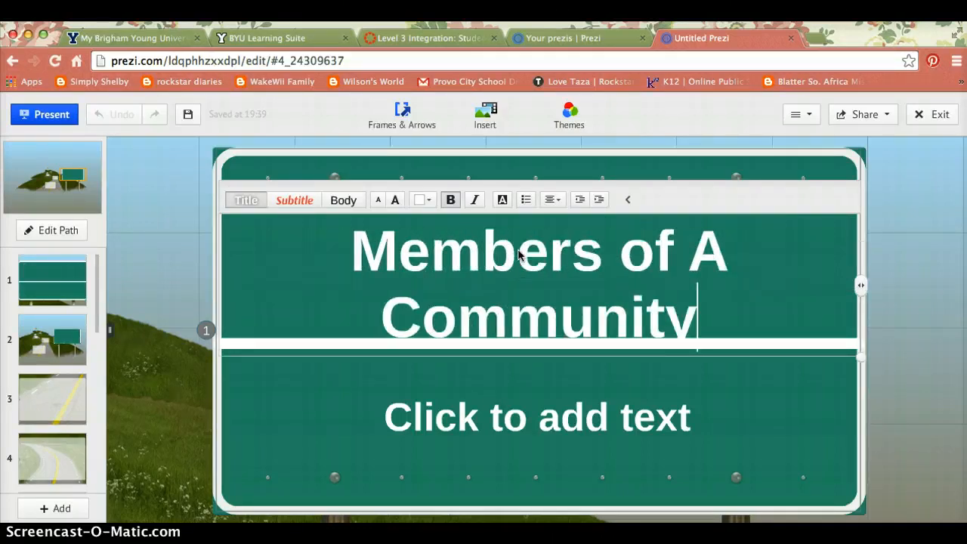
Add a 'by:' byline with the presenter's name and move the title above the divider.
{"action": "left_click", "coordinate": [537, 422]}
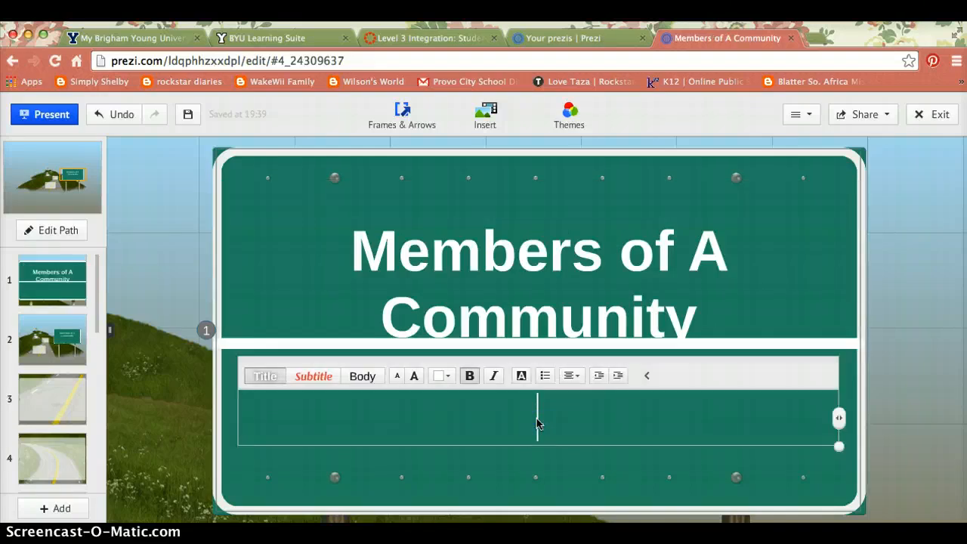
{"action": "type", "text": "by: Mi"}
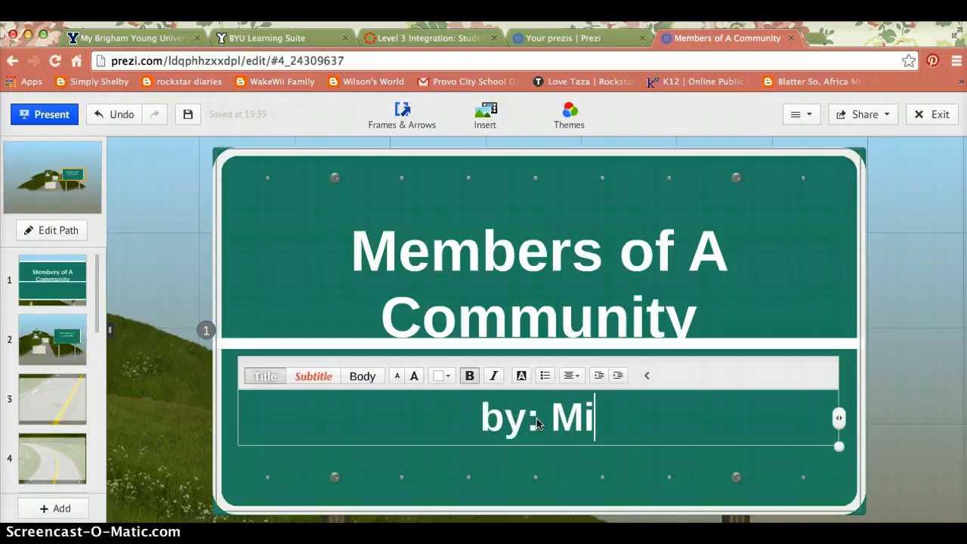
{"action": "type", "text": "ss Forsyth"}
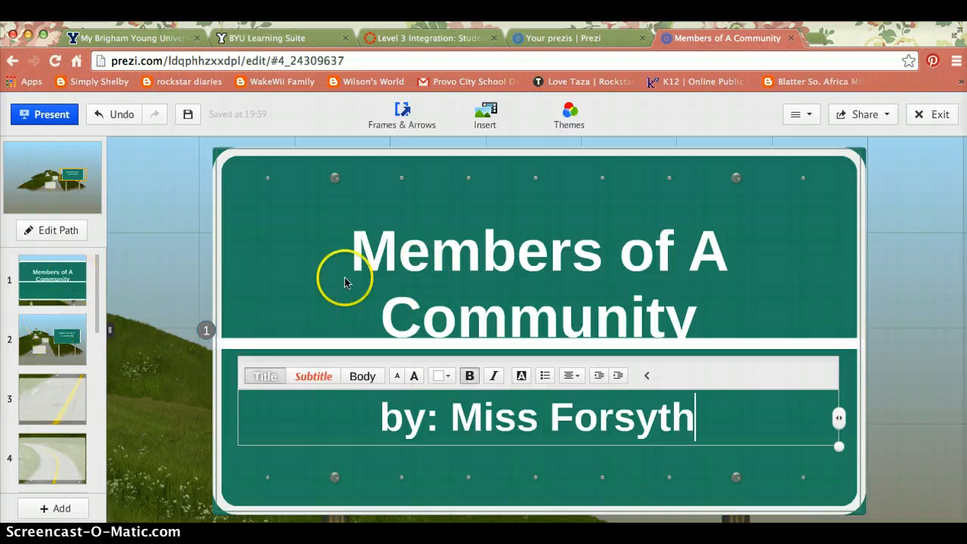
{"action": "left_click", "coordinate": [389, 279]}
{"action": "left_click_drag", "start_coordinate": [350, 285], "coordinate": [351, 260]}
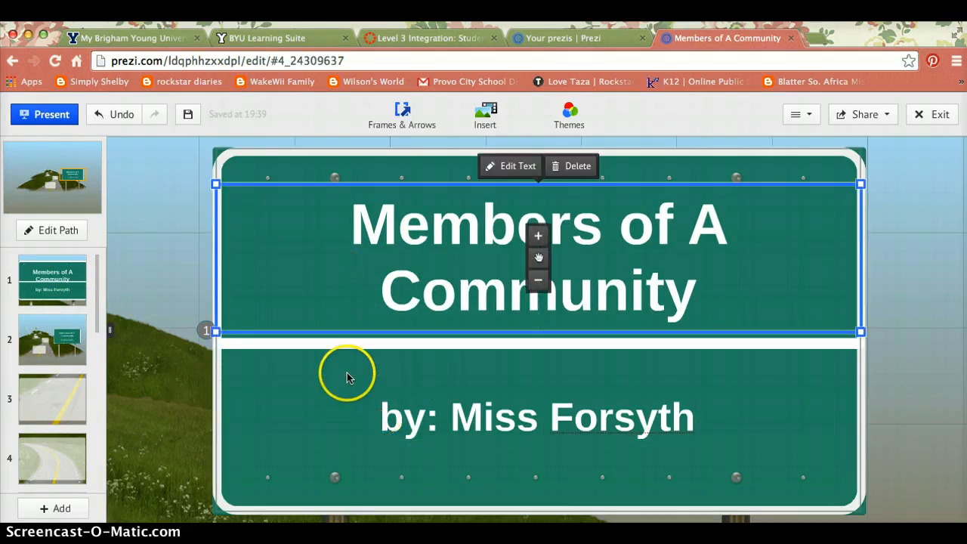
Title frame 3 'Police' with the body text 'Call 911'.
{"action": "left_click", "coordinate": [46, 340]}
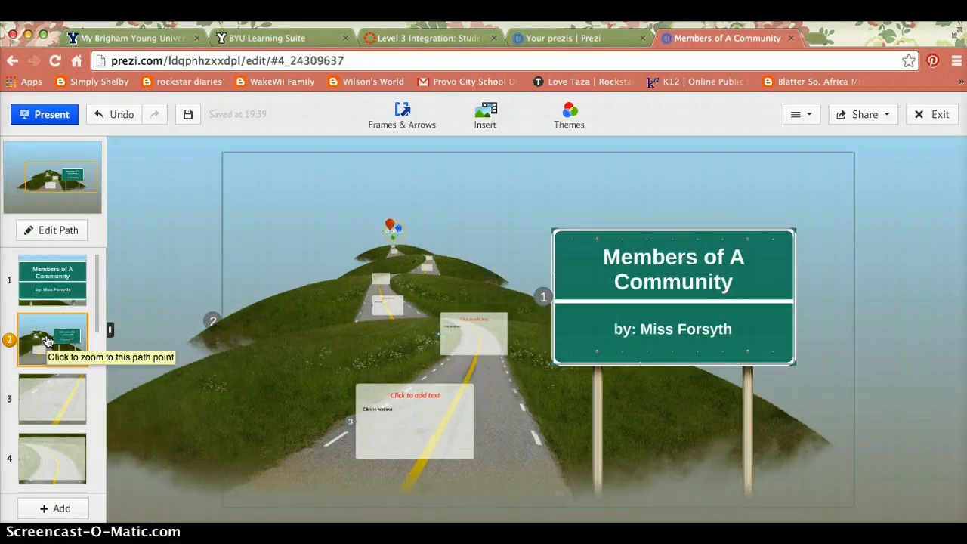
{"action": "left_click", "coordinate": [51, 399]}
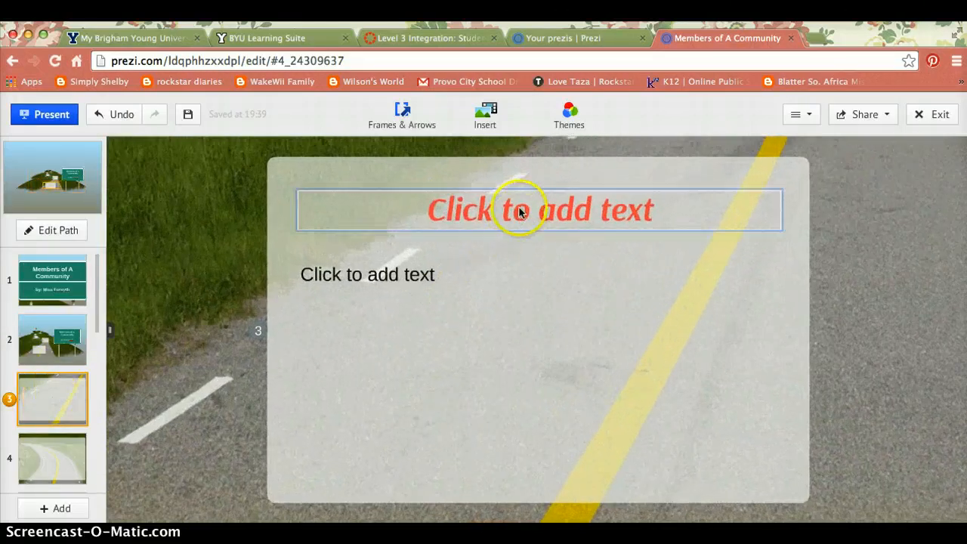
{"action": "left_click", "coordinate": [518, 211]}
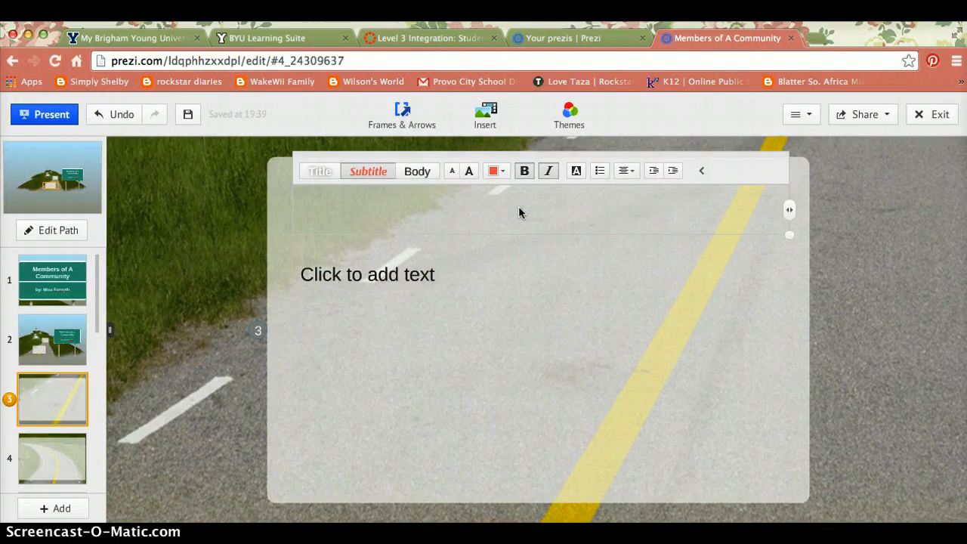
{"action": "type", "text": "Police"}
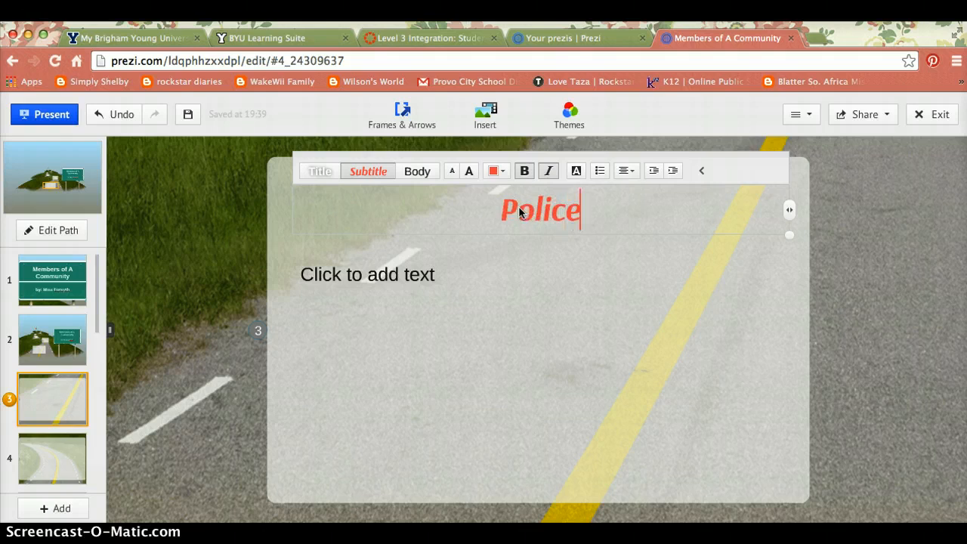
{"action": "left_click", "coordinate": [468, 265]}
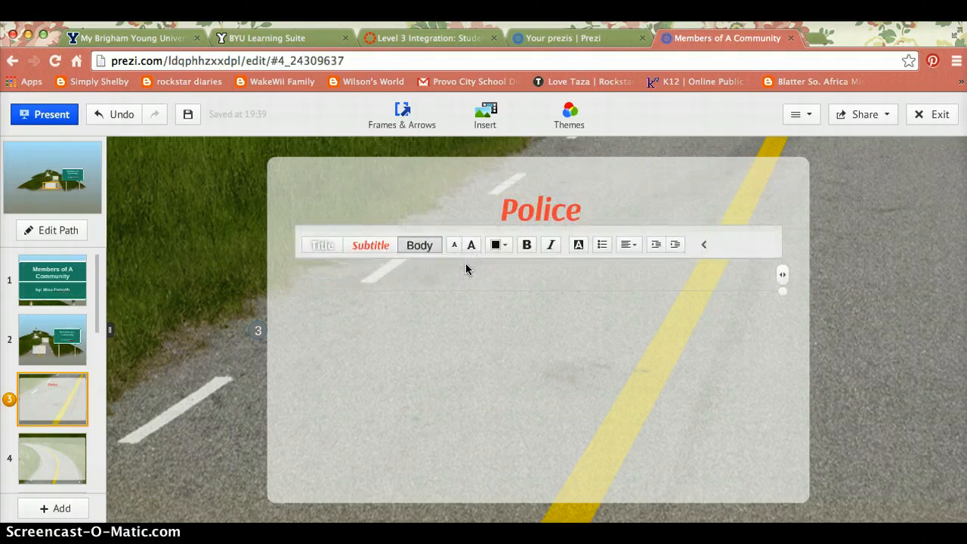
{"action": "type", "text": "Call 911"}
{"action": "key", "text": "Return"}
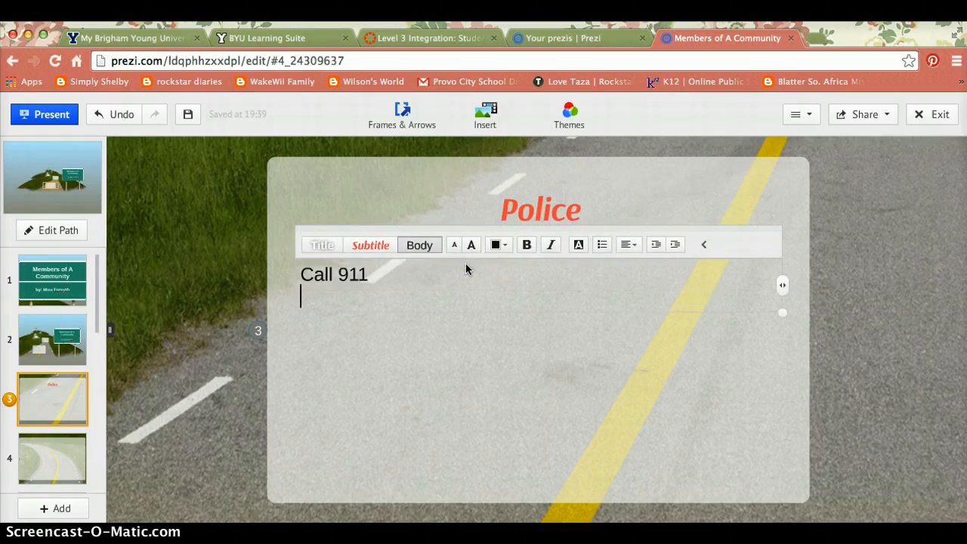
{"action": "key", "text": "Return"}
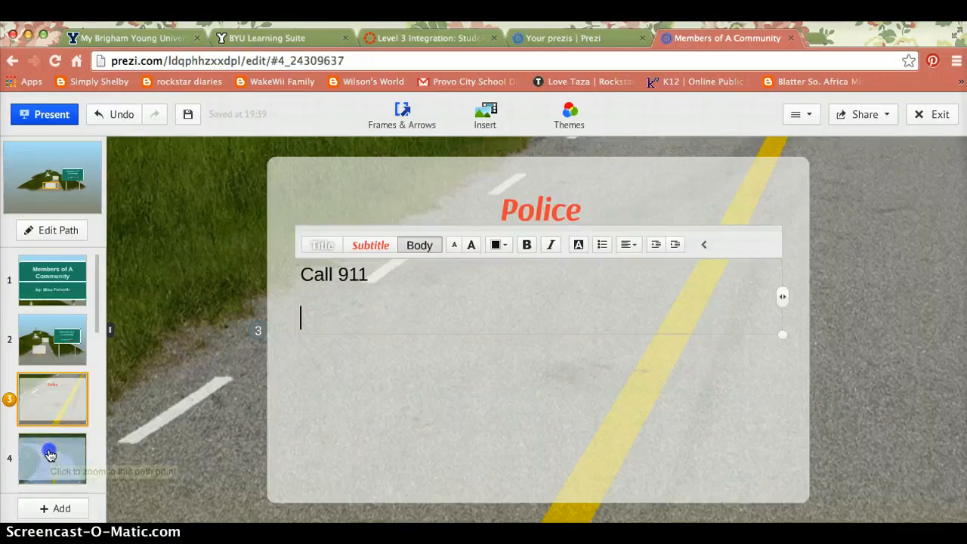
Go to slide 4 and title it 'Firefighter'.
{"action": "left_click", "coordinate": [50, 455]}
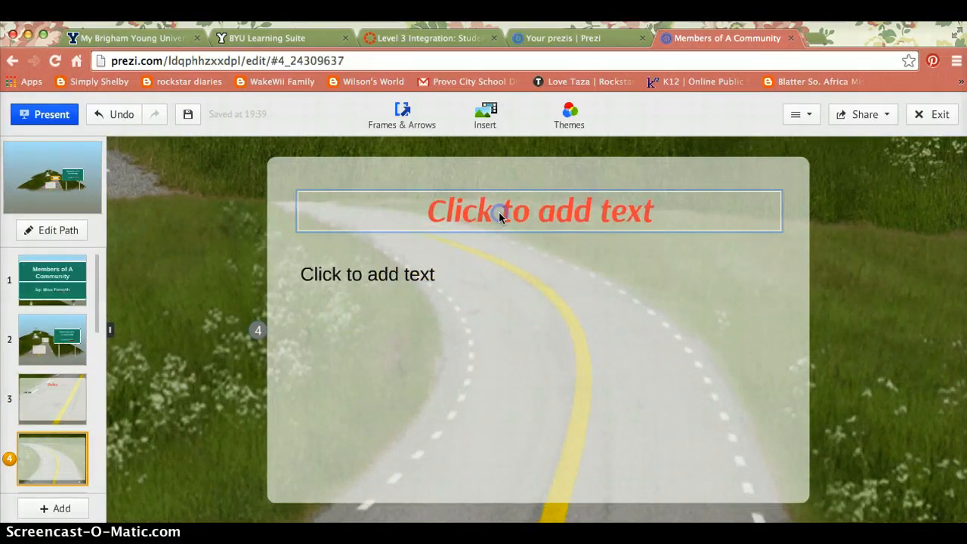
{"action": "left_click", "coordinate": [501, 206]}
{"action": "type", "text": "Fire"}
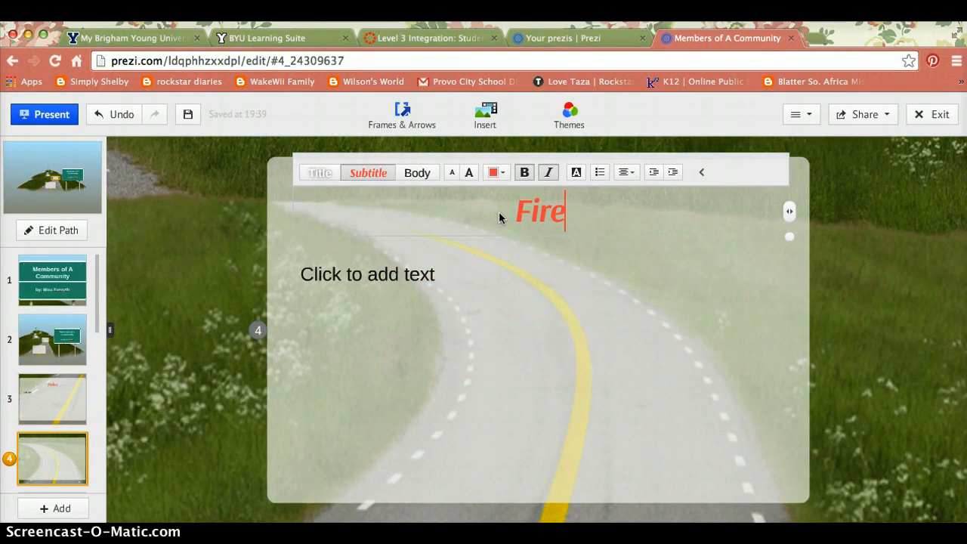
{"action": "type", "text": "figh"}
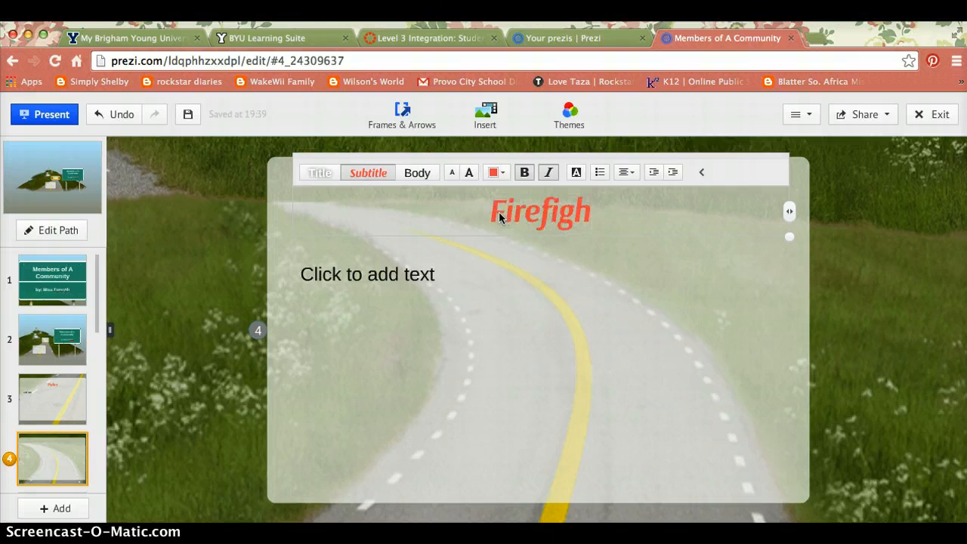
{"action": "type", "text": "ter"}
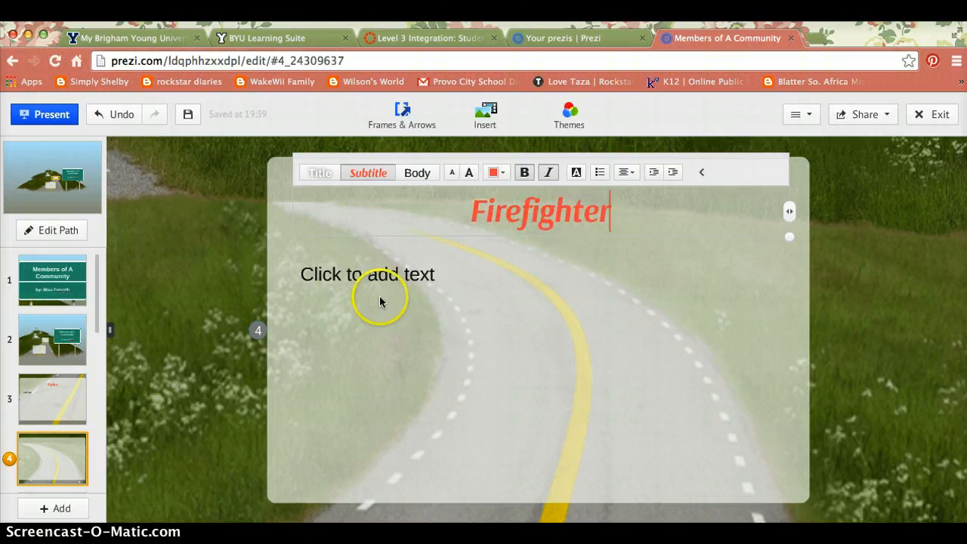
Write the body lines '911', 'Puts out fires' and 'Kittens out of trees'.
{"action": "left_click", "coordinate": [379, 281]}
{"action": "type", "text": "911"}
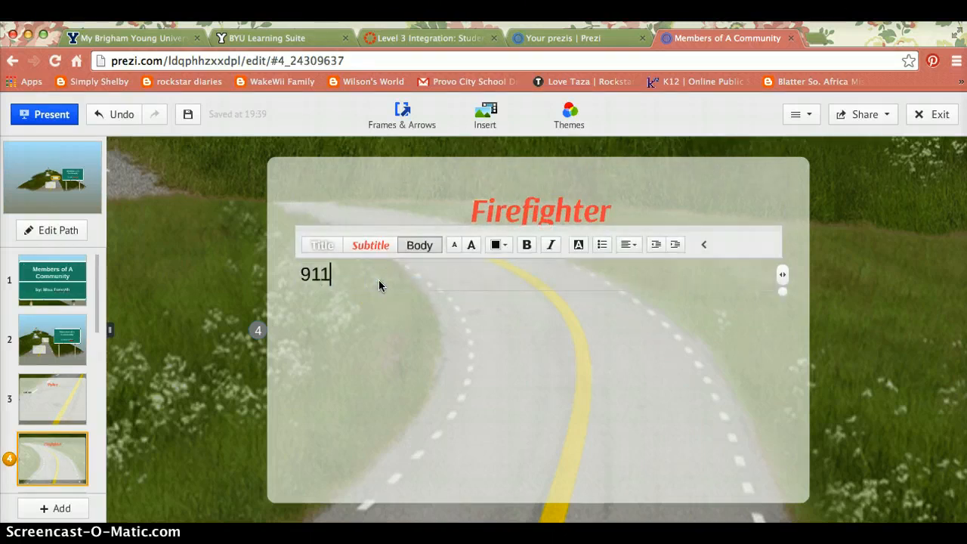
{"action": "key", "text": "Return"}
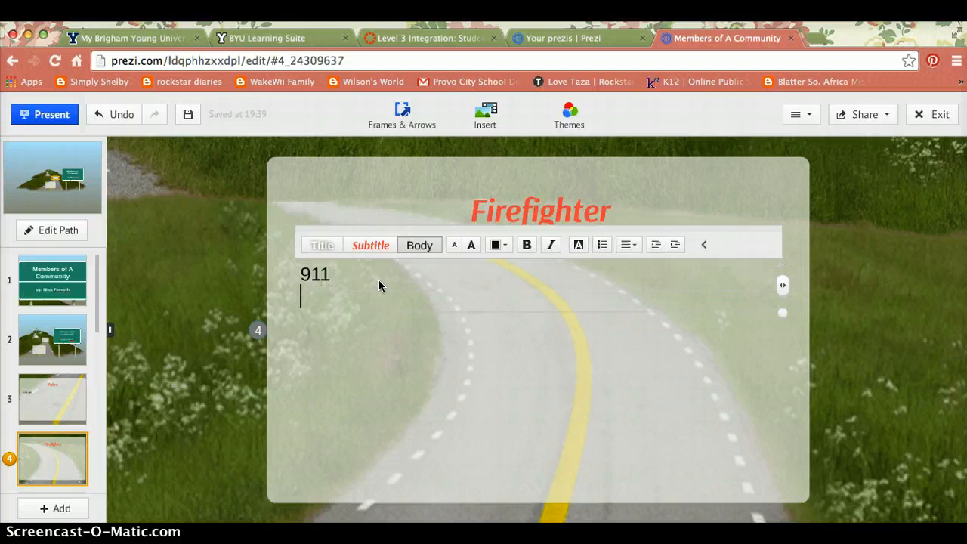
{"action": "type", "text": "Put"}
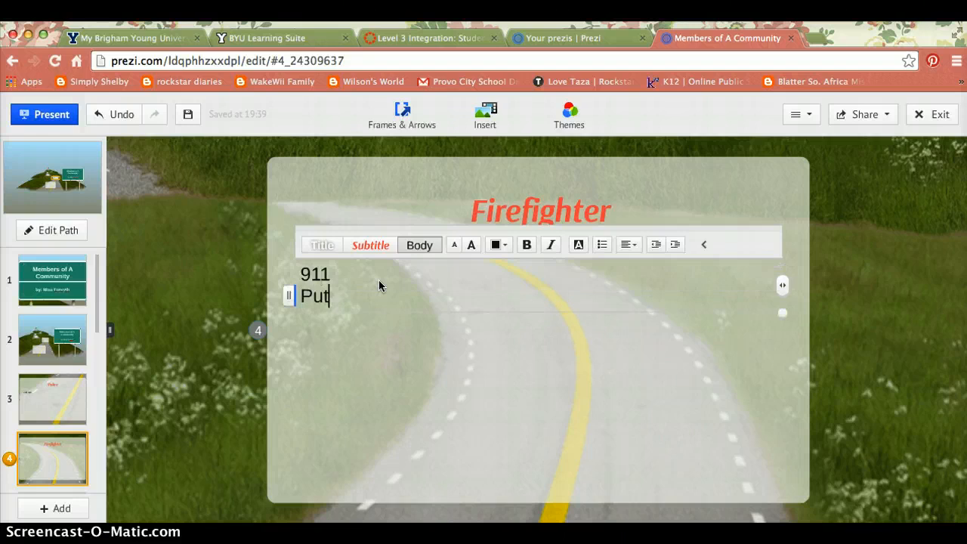
{"action": "type", "text": "s out"}
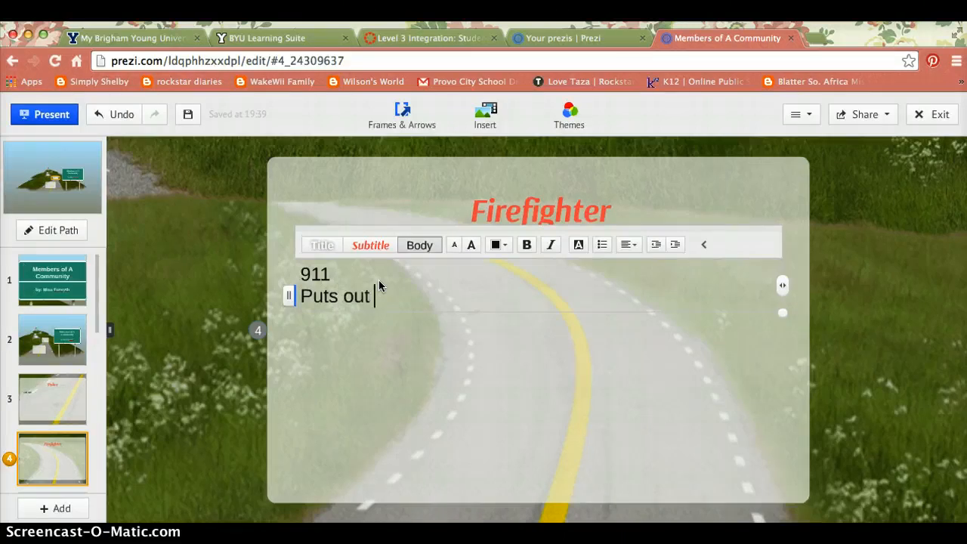
{"action": "type", "text": " fires"}
{"action": "key", "text": "Return"}
{"action": "type", "text": "Kit"}
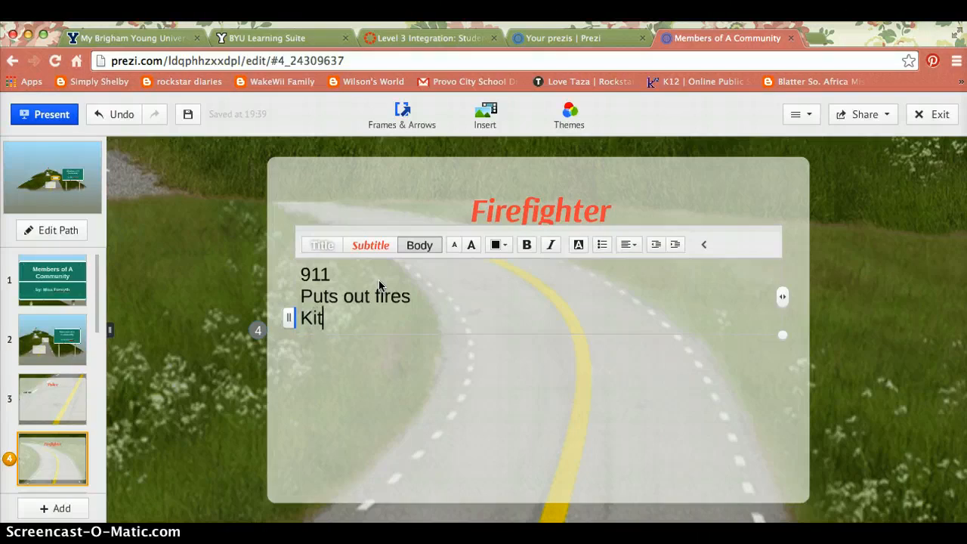
{"action": "type", "text": "ten ou"}
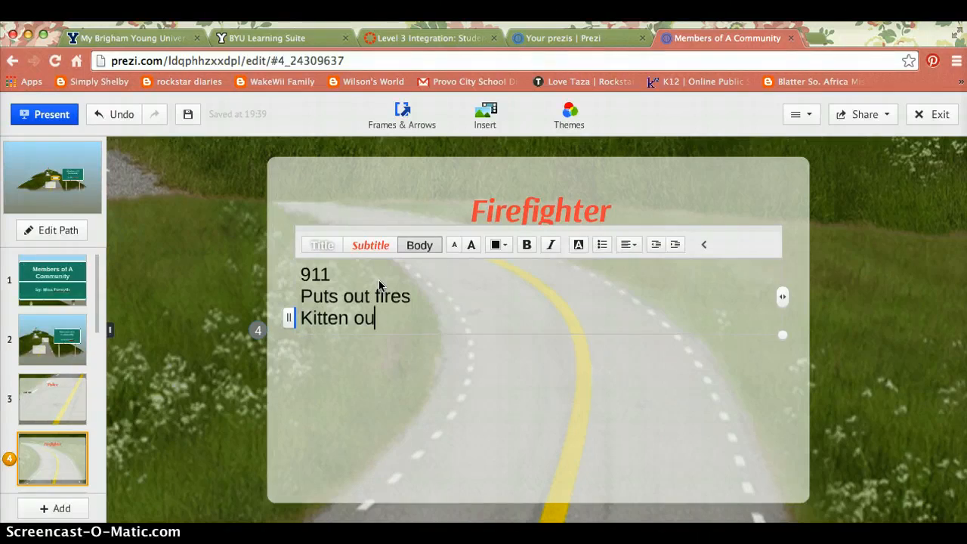
{"action": "key", "text": "BackSpace"}
{"action": "key", "text": "BackSpace"}
{"action": "key", "text": "BackSpace"}
{"action": "type", "text": "s out"}
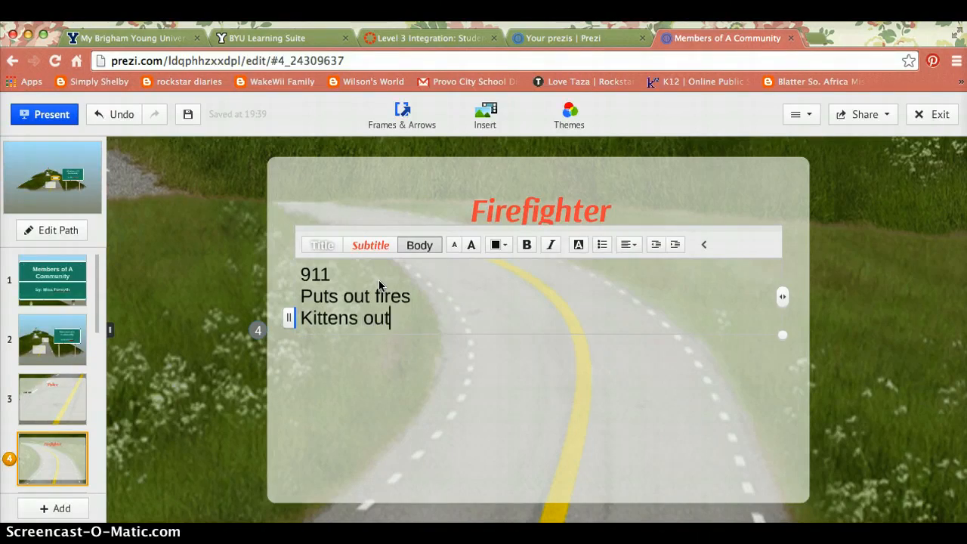
{"action": "type", "text": " of trees"}
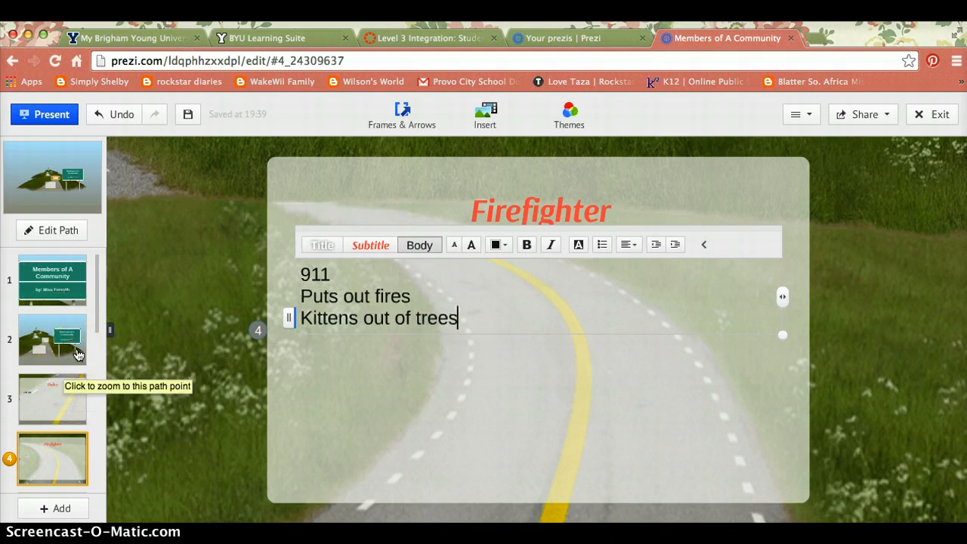
{"action": "scroll", "coordinate": [78, 354], "scroll_direction": "down", "scroll_amount": 5}
{"action": "scroll", "coordinate": [78, 355], "scroll_direction": "up", "scroll_amount": 5}
{"action": "scroll", "coordinate": [77, 354], "scroll_direction": "down", "scroll_amount": 2}
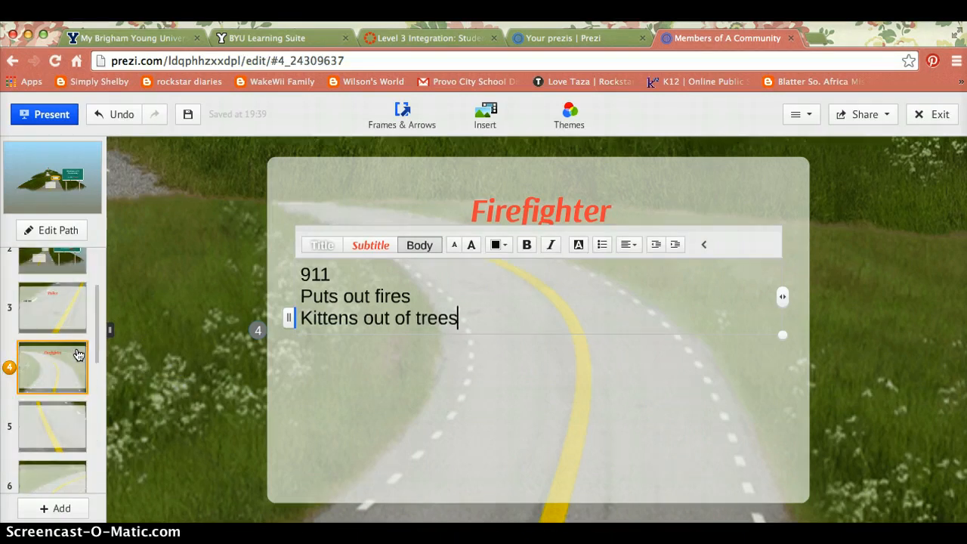
Title slide 5 'Doctor' with the body text 'Helps you when you're sick'.
{"action": "left_click", "coordinate": [54, 423]}
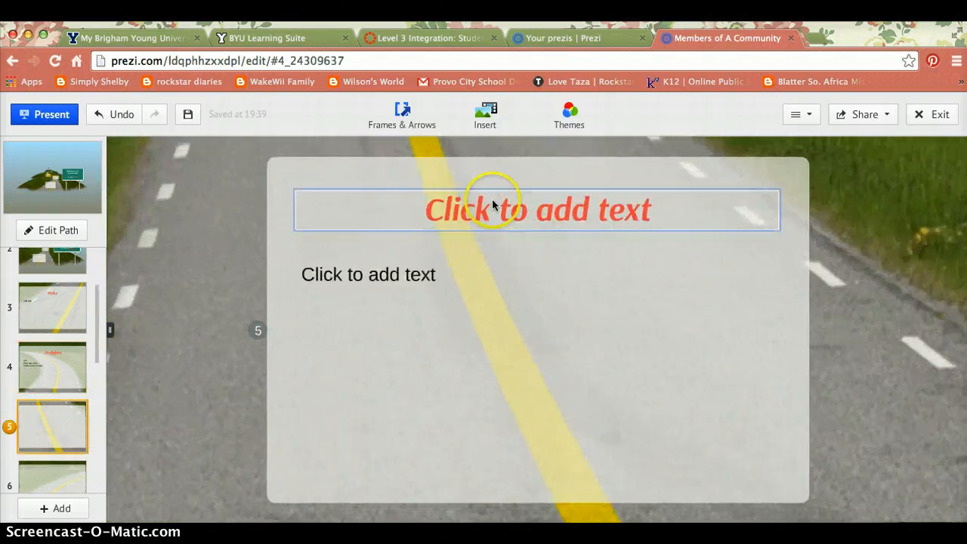
{"action": "left_click", "coordinate": [491, 204]}
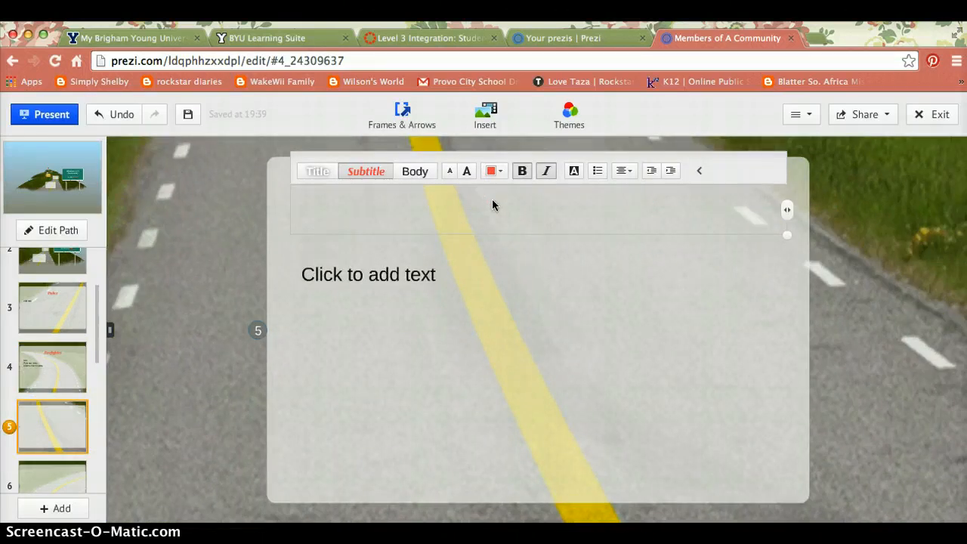
{"action": "type", "text": "Doc"}
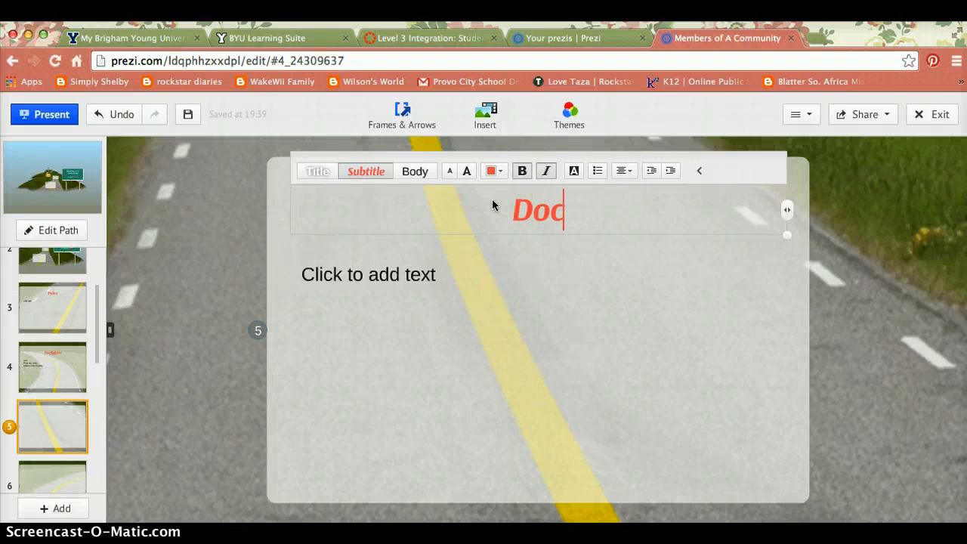
{"action": "type", "text": "tor"}
{"action": "left_click", "coordinate": [381, 281]}
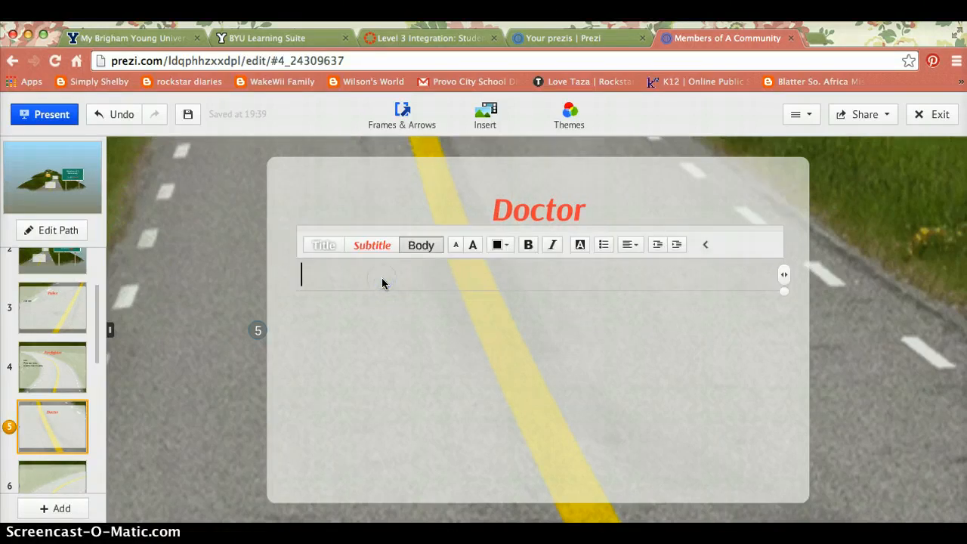
{"action": "type", "text": "Helps "}
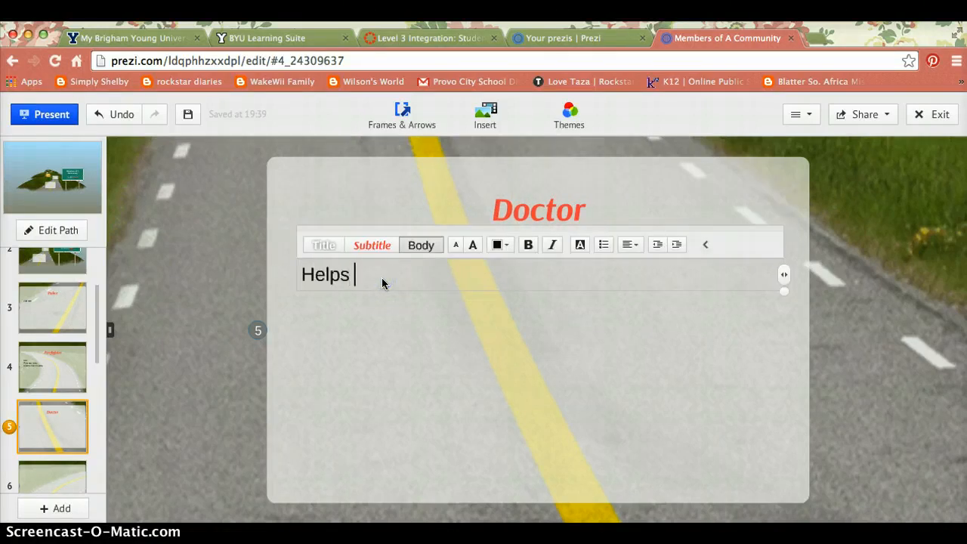
{"action": "type", "text": "you when you'r"}
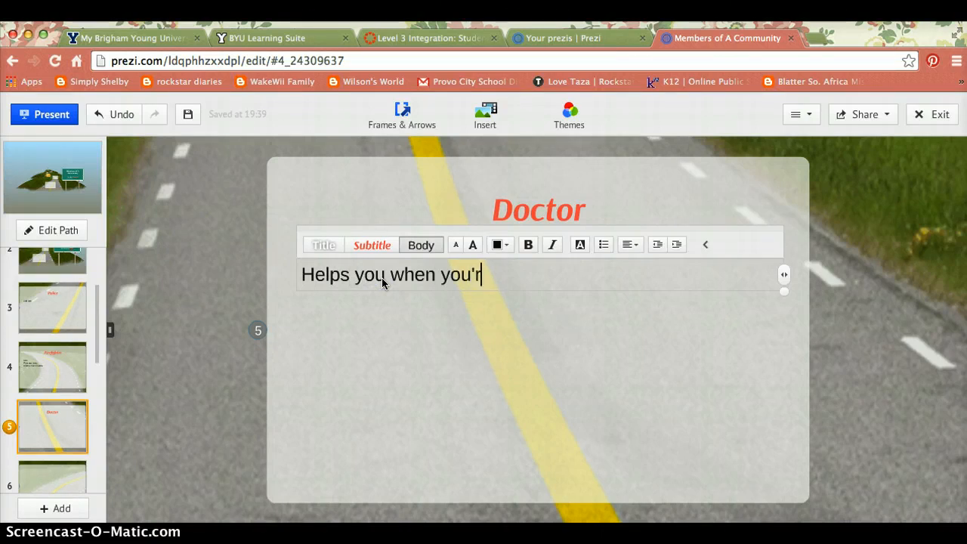
{"action": "type", "text": "e sick"}
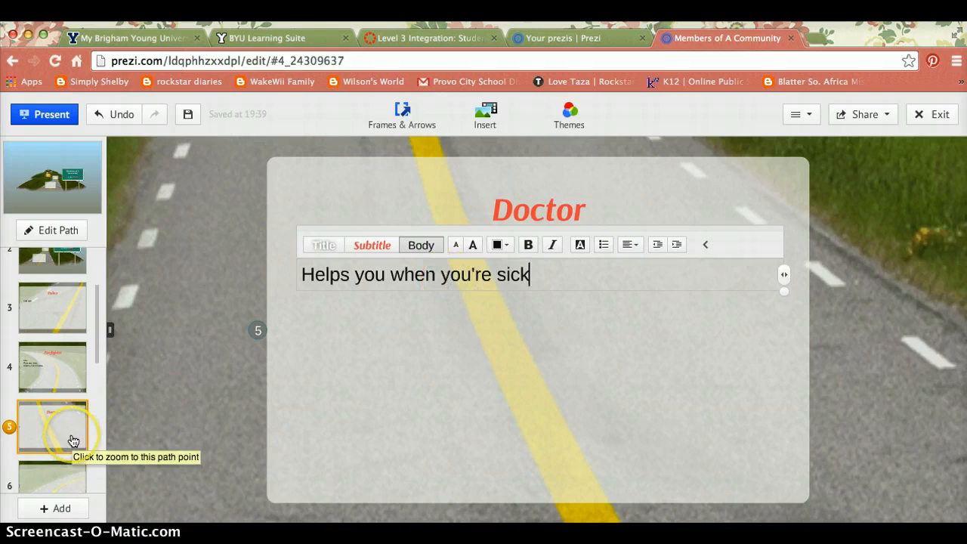
{"action": "scroll", "coordinate": [73, 440], "scroll_direction": "down", "scroll_amount": 5}
{"action": "scroll", "coordinate": [72, 440], "scroll_direction": "up", "scroll_amount": 5}
{"action": "scroll", "coordinate": [72, 441], "scroll_direction": "down", "scroll_amount": 2}
{"action": "left_click", "coordinate": [48, 395]}
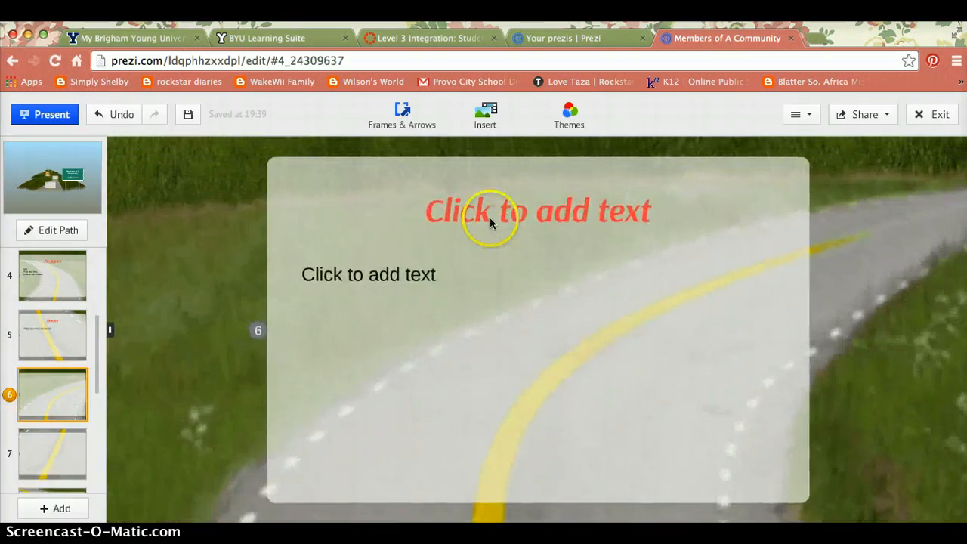
Title frame 6 'Nurse' with the description 'Assists the doctor'.
{"action": "left_click", "coordinate": [490, 222]}
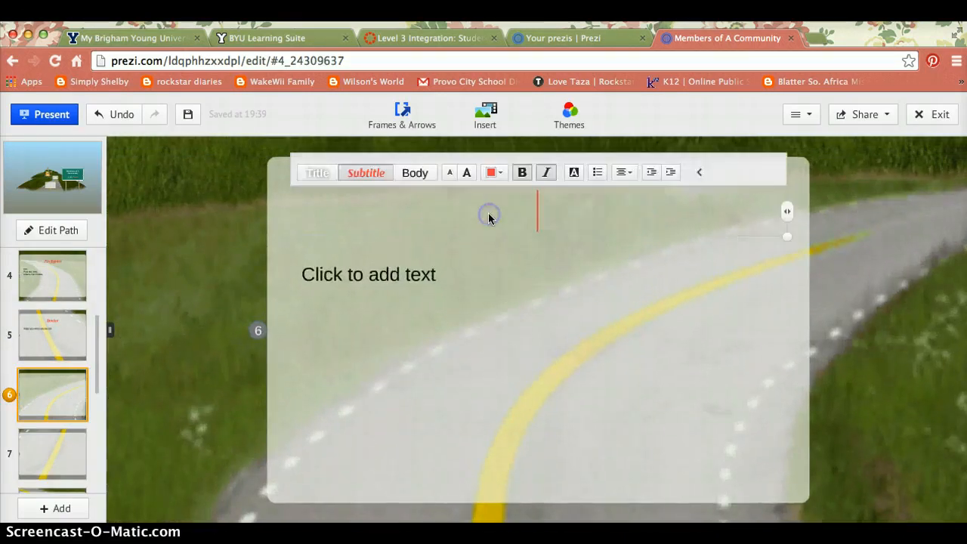
{"action": "type", "text": "Nurese"}
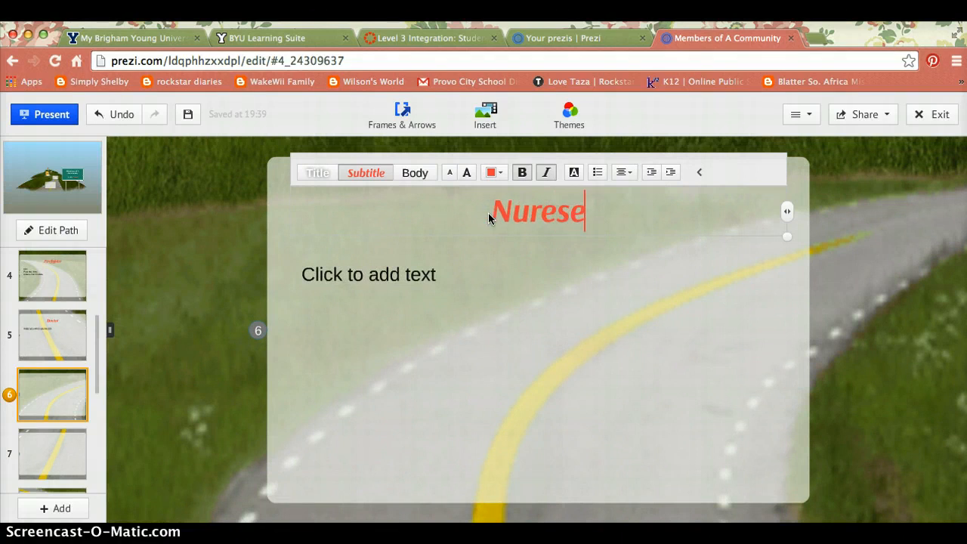
{"action": "key", "text": "BackSpace"}
{"action": "key", "text": "BackSpace"}
{"action": "key", "text": "BackSpace"}
{"action": "type", "text": "se"}
{"action": "left_click", "coordinate": [400, 283]}
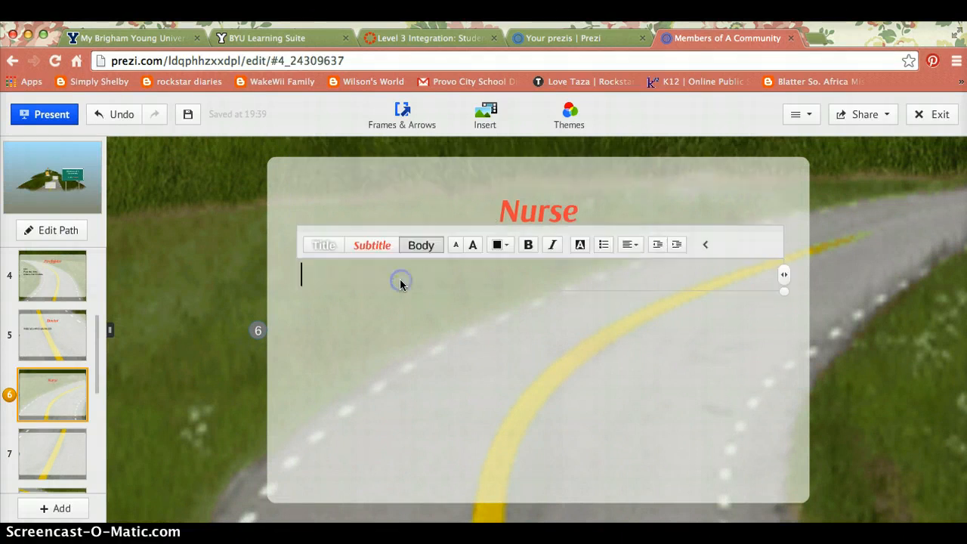
{"action": "type", "text": "Asis"}
{"action": "key", "text": "BackSpace"}
{"action": "key", "text": "BackSpace"}
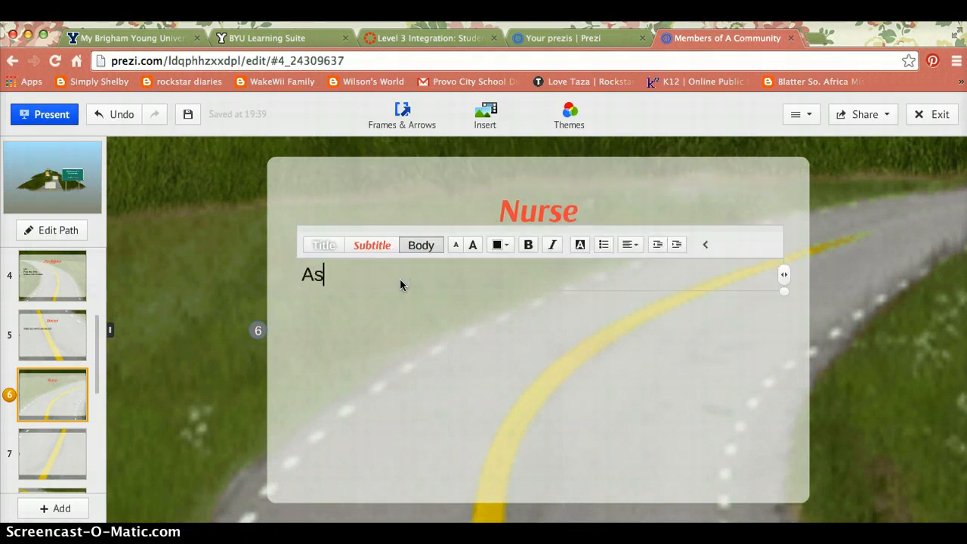
{"action": "type", "text": "sists the doct"}
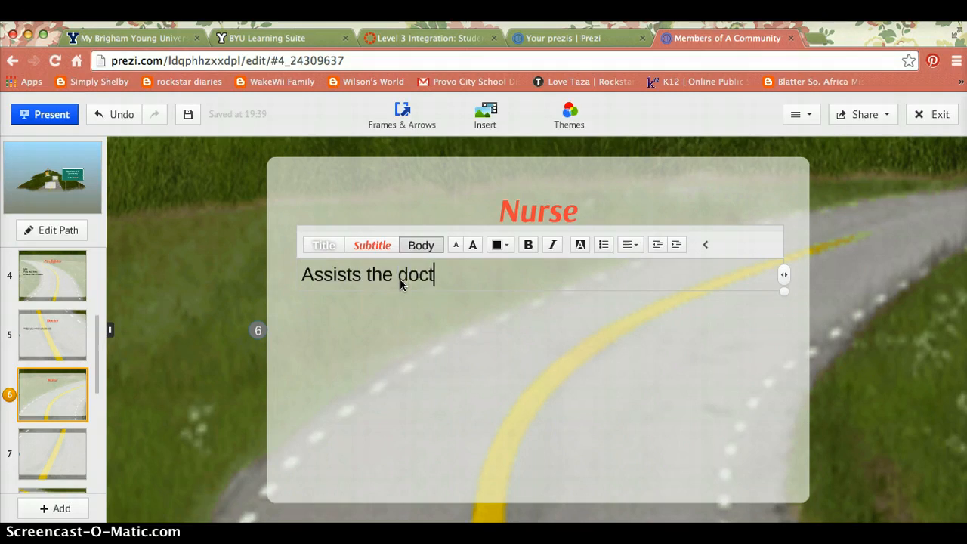
{"action": "type", "text": "or"}
{"action": "left_click", "coordinate": [66, 454]}
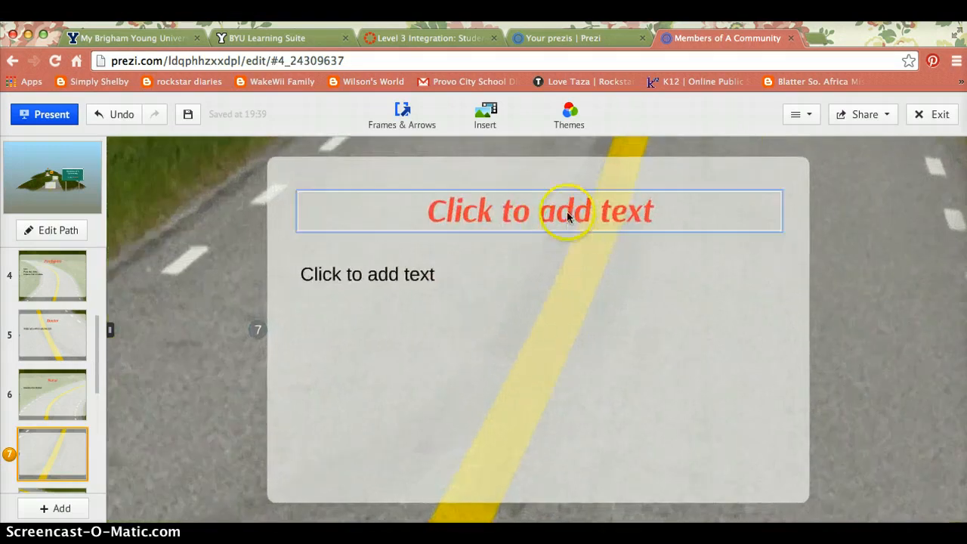
Title frame 7 'Librarian' with the description 'Gives Books'.
{"action": "left_click", "coordinate": [567, 216]}
{"action": "type", "text": "Lib"}
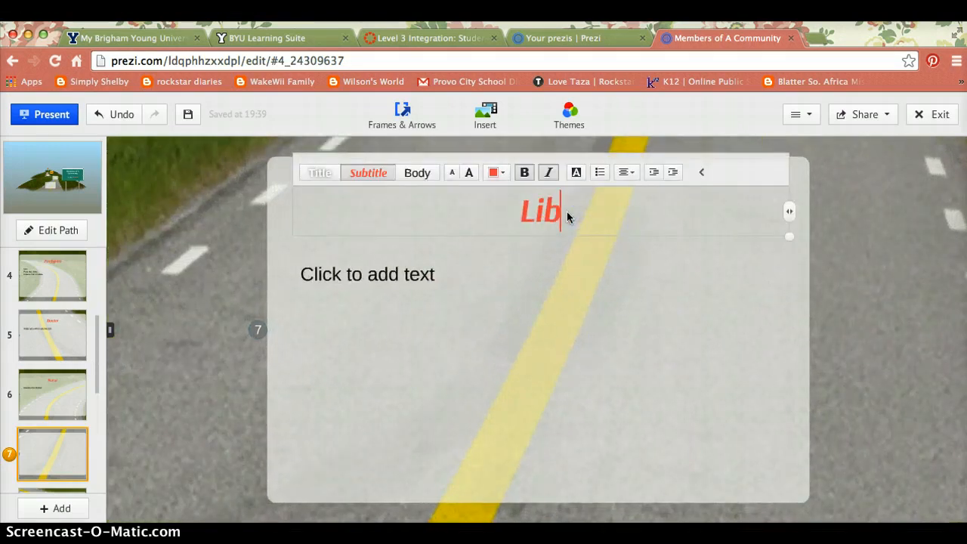
{"action": "type", "text": "rorian"}
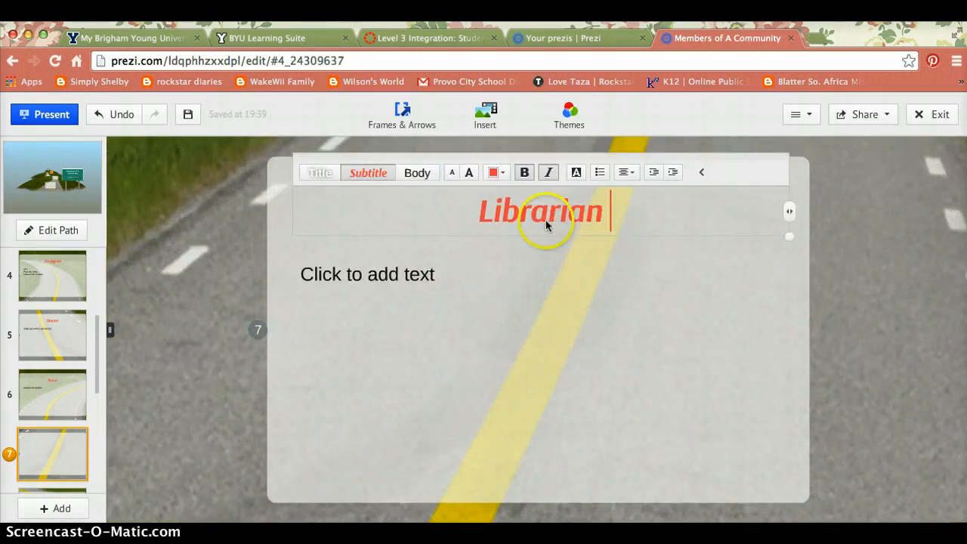
{"action": "left_click", "coordinate": [413, 280]}
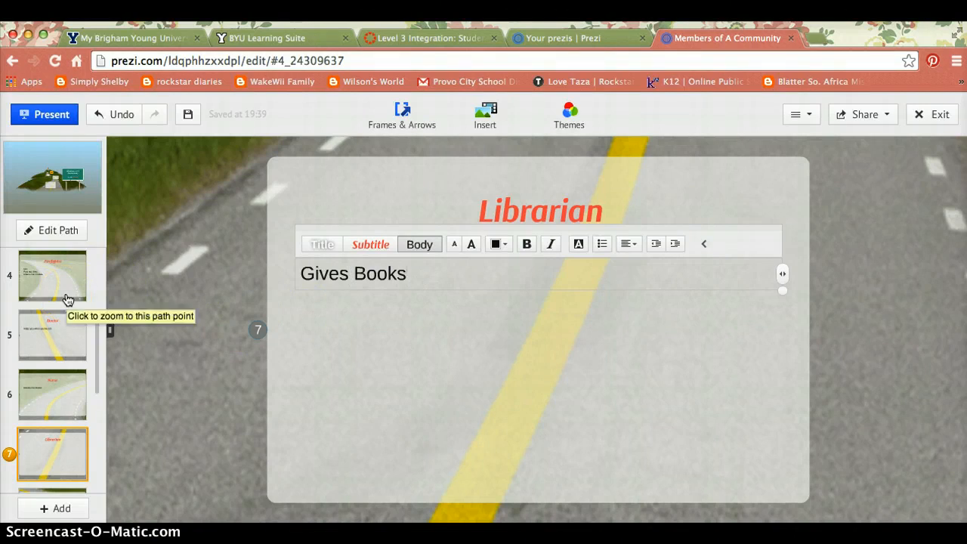
{"action": "scroll", "coordinate": [67, 299], "scroll_direction": "down", "scroll_amount": 5}
{"action": "scroll", "coordinate": [67, 299], "scroll_direction": "up", "scroll_amount": 2}
{"action": "scroll", "coordinate": [66, 299], "scroll_direction": "down", "scroll_amount": 1}
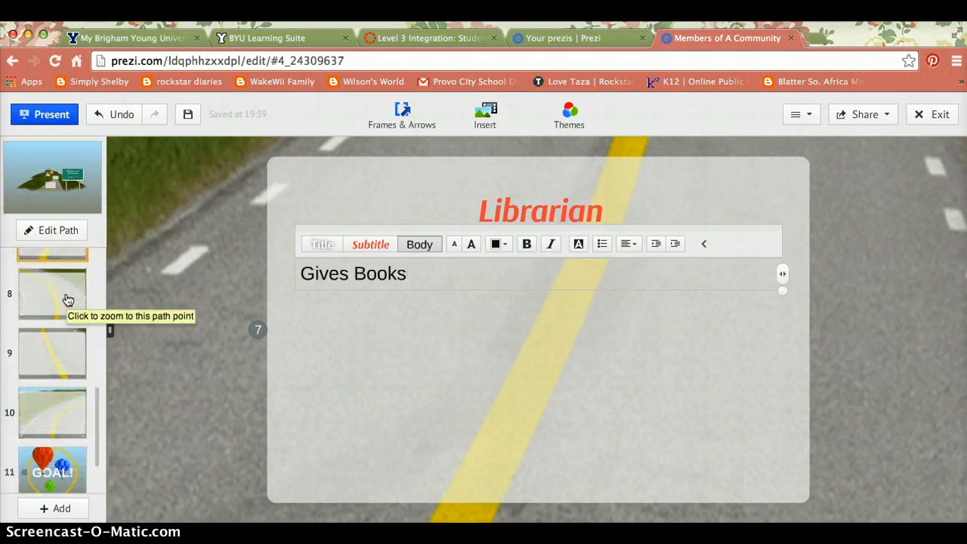
Title frame 8 'Teacher' with the description 'Teaches your class'.
{"action": "left_click", "coordinate": [66, 299]}
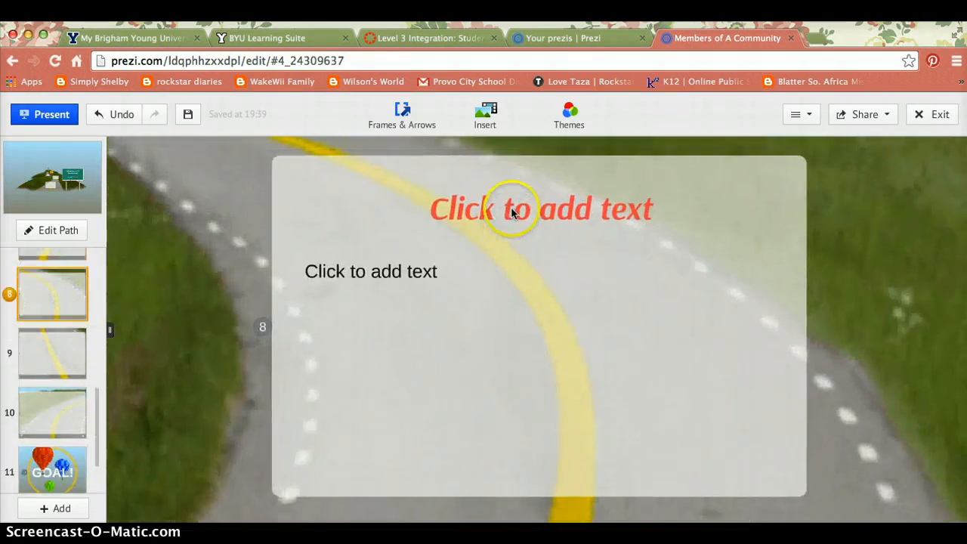
{"action": "left_click", "coordinate": [510, 209]}
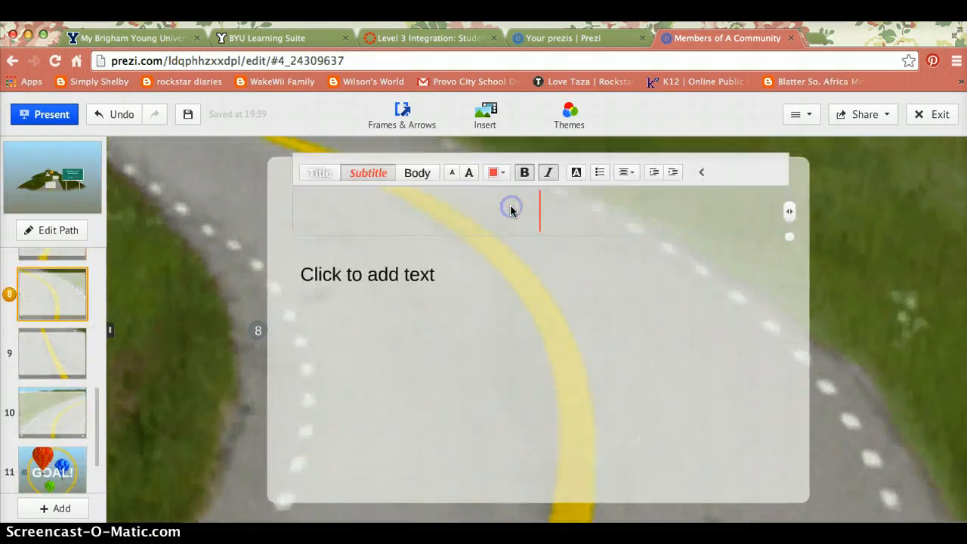
{"action": "type", "text": "Teacher"}
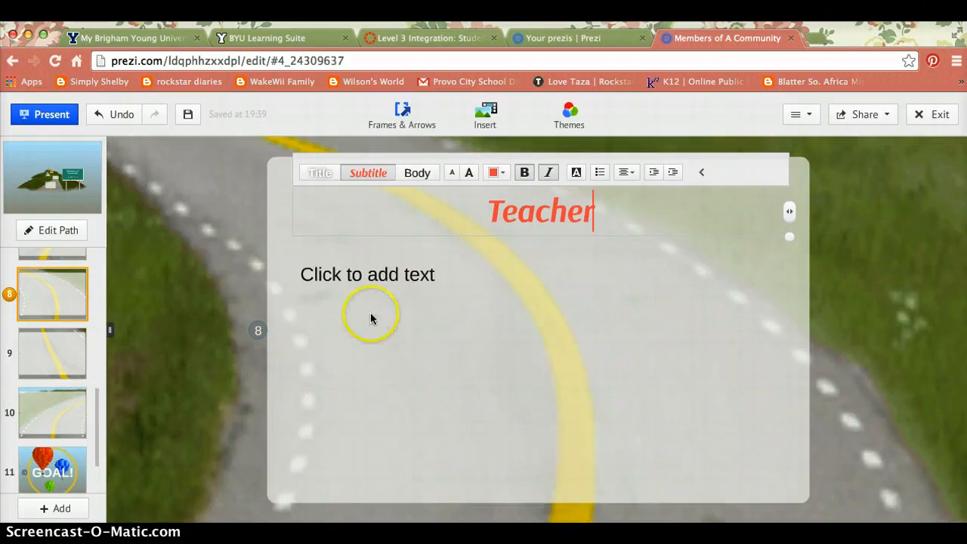
{"action": "left_click", "coordinate": [370, 318]}
{"action": "left_click", "coordinate": [392, 278]}
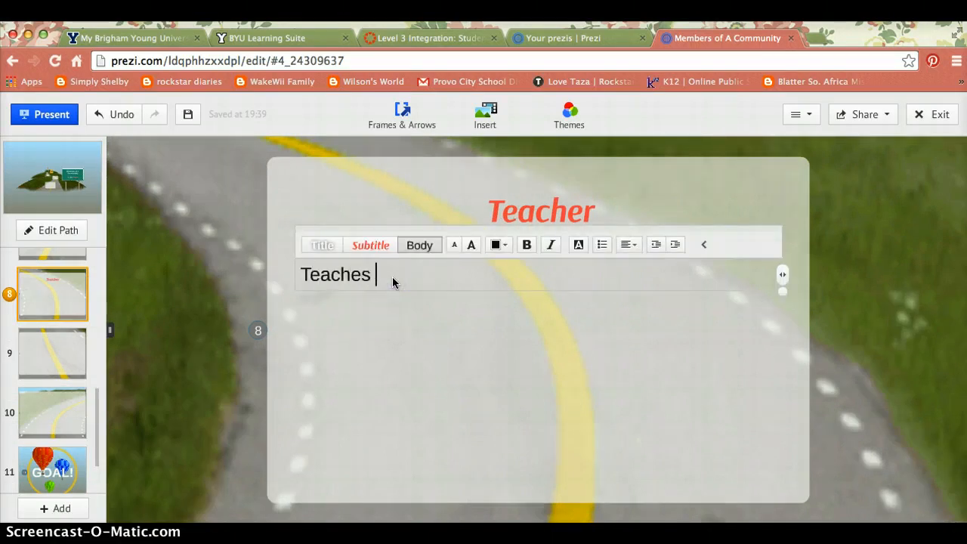
{"action": "type", "text": "Teaches your class"}
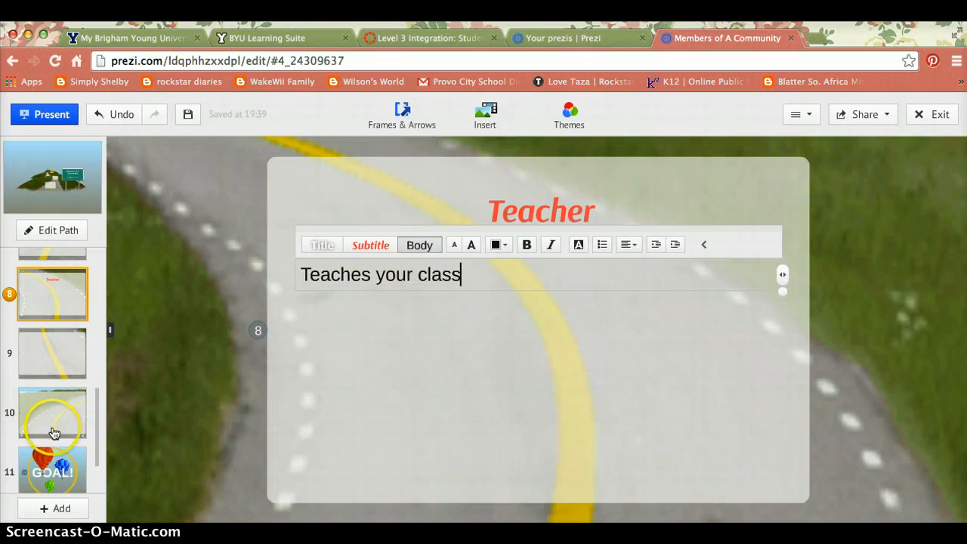
{"action": "left_click", "coordinate": [58, 353]}
{"action": "left_click", "coordinate": [525, 216]}
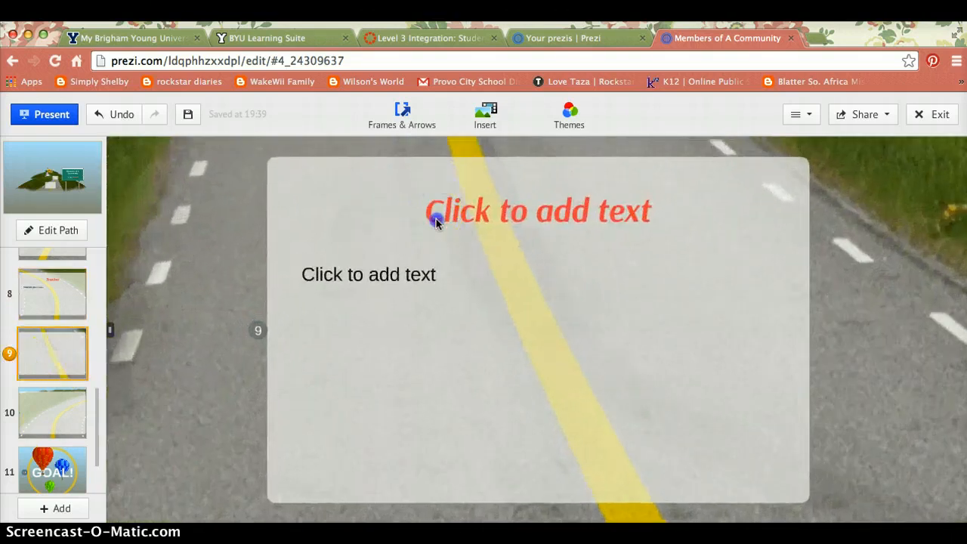
Title frame 9 'Lunch Ladies' with the description 'Makes lunch for students'.
{"action": "left_click", "coordinate": [436, 221]}
{"action": "type", "text": "Lunch "}
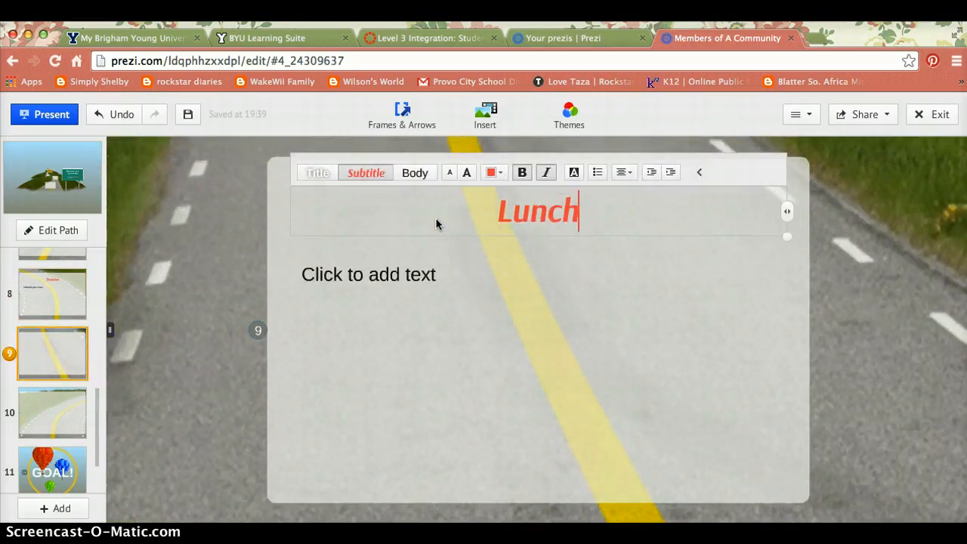
{"action": "type", "text": "Ladies"}
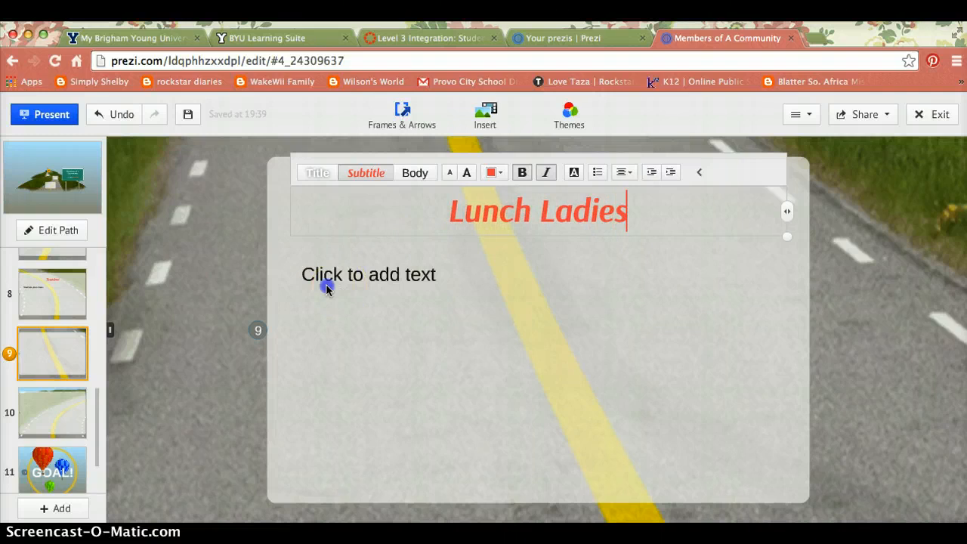
{"action": "left_click", "coordinate": [327, 290]}
{"action": "left_click", "coordinate": [326, 284]}
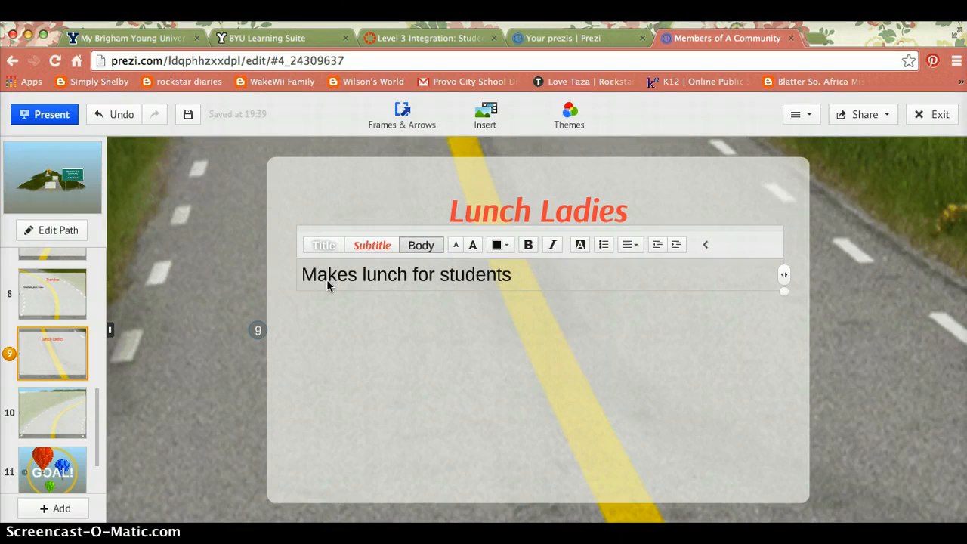
{"action": "left_click", "coordinate": [61, 420]}
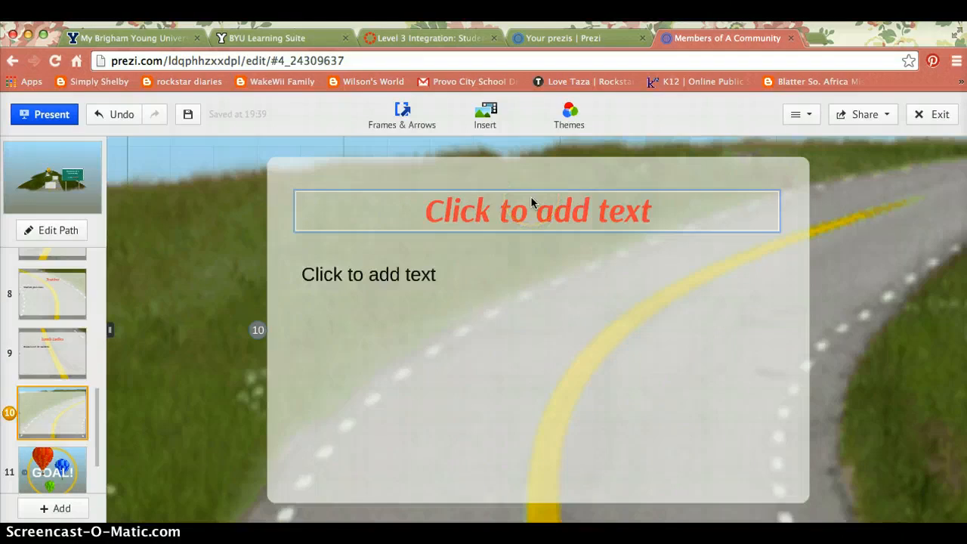
Title frame 10 'Principal' with the body line 'Head of the school'.
{"action": "left_click", "coordinate": [475, 222]}
{"action": "type", "text": "P"}
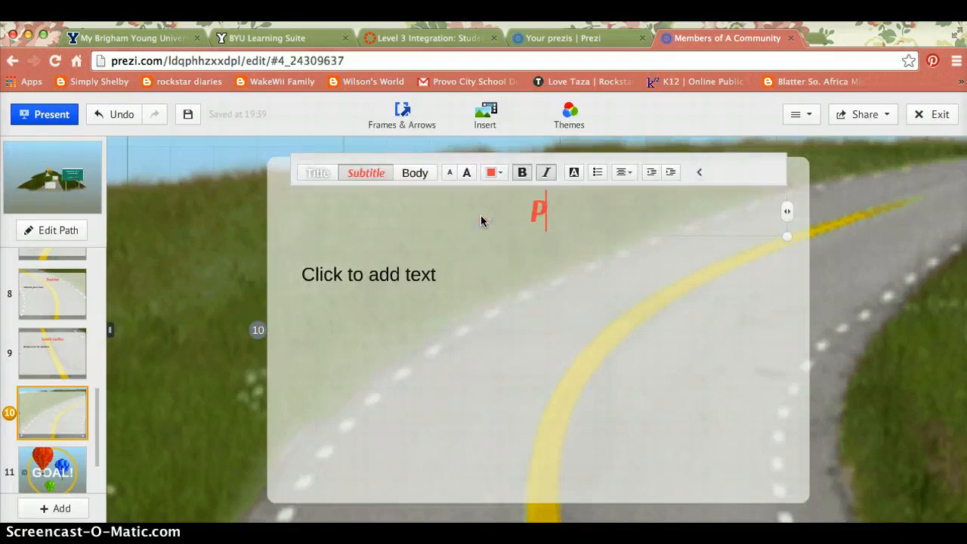
{"action": "type", "text": "rincipal"}
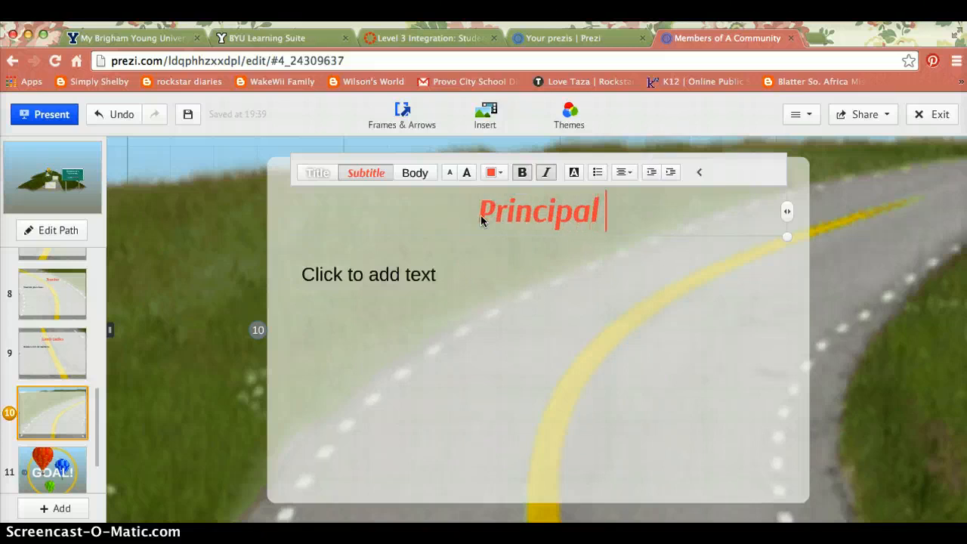
{"action": "left_click", "coordinate": [352, 284]}
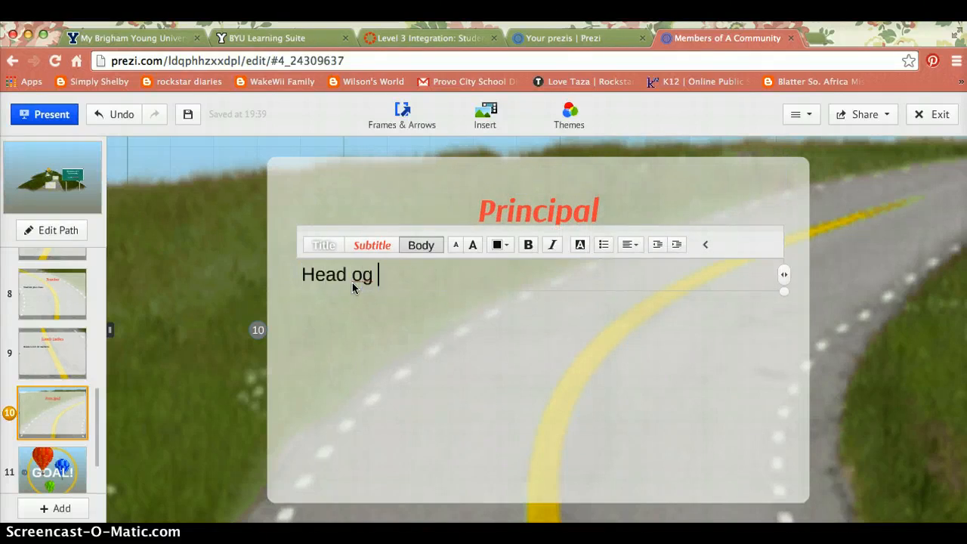
{"action": "type", "text": "Head og"}
{"action": "key", "text": "BackSpace"}
{"action": "type", "text": "the school"}
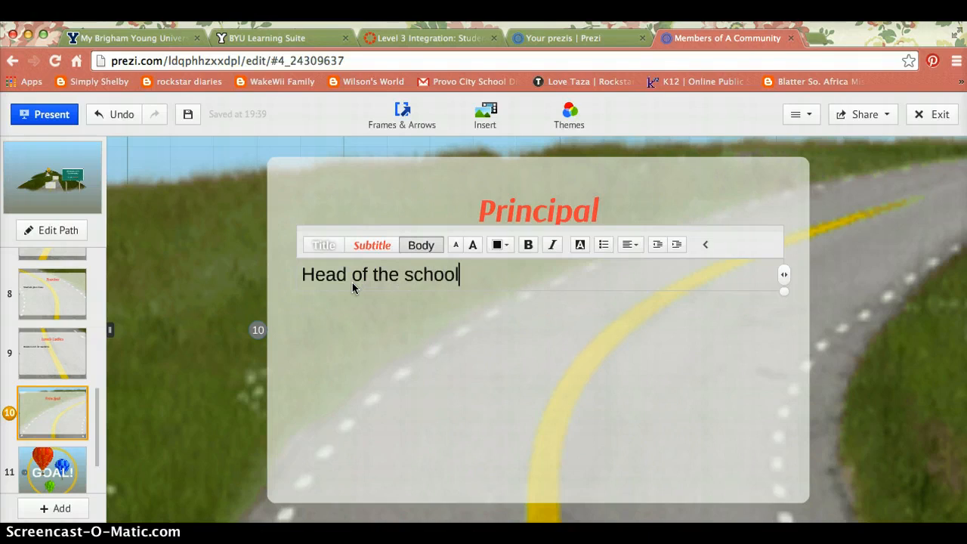
{"action": "left_click", "coordinate": [68, 467]}
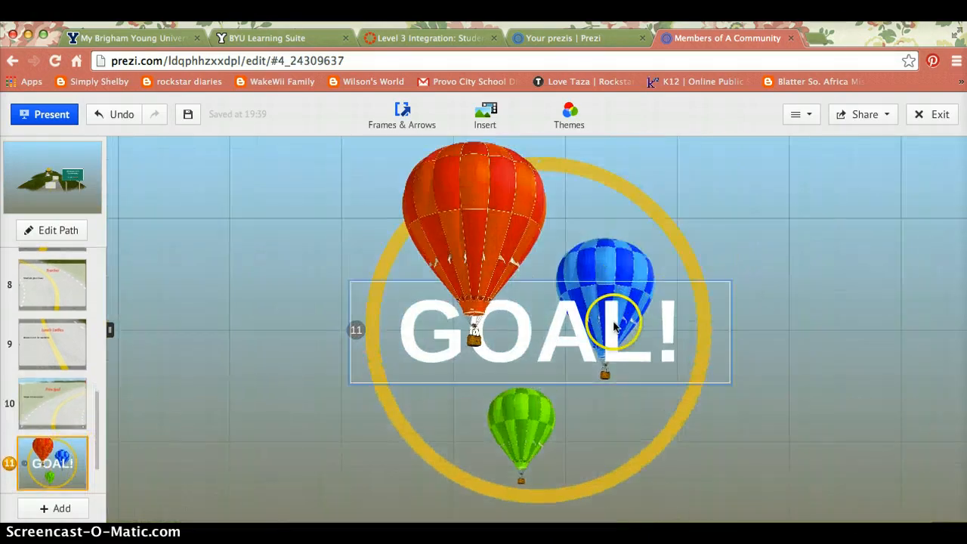
Replace the final frame's 'GOAL!' title with 'Now you KNOW!'.
{"action": "left_click", "coordinate": [540, 331]}
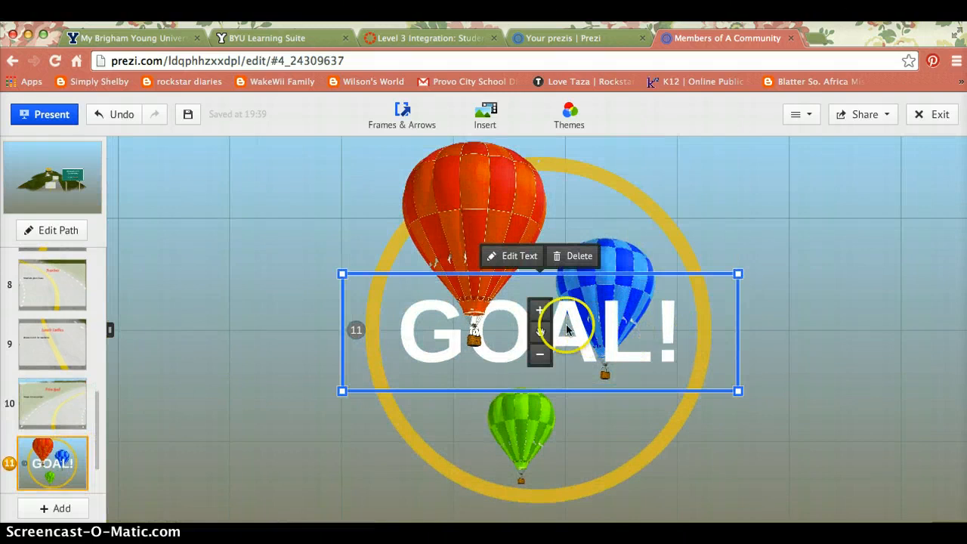
{"action": "left_click", "coordinate": [701, 324]}
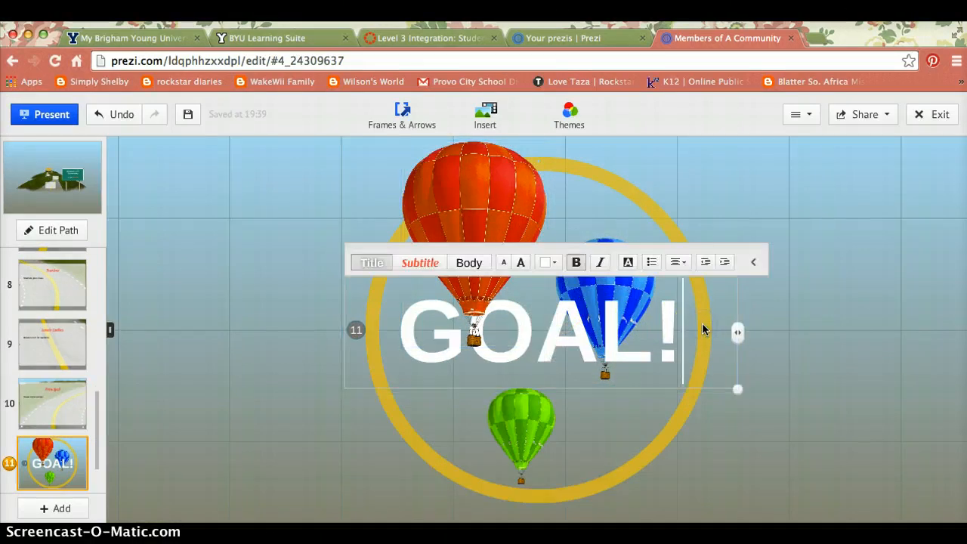
{"action": "key", "text": "BackSpace"}
{"action": "key", "text": "BackSpace"}
{"action": "key", "text": "BackSpace"}
{"action": "key", "text": "BackSpace"}
{"action": "key", "text": "BackSpace"}
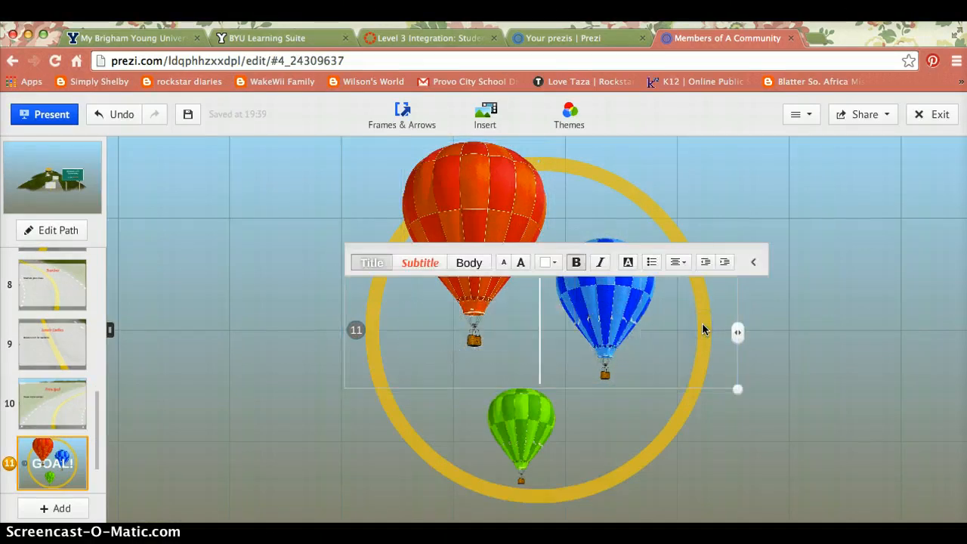
{"action": "type", "text": "Now your"}
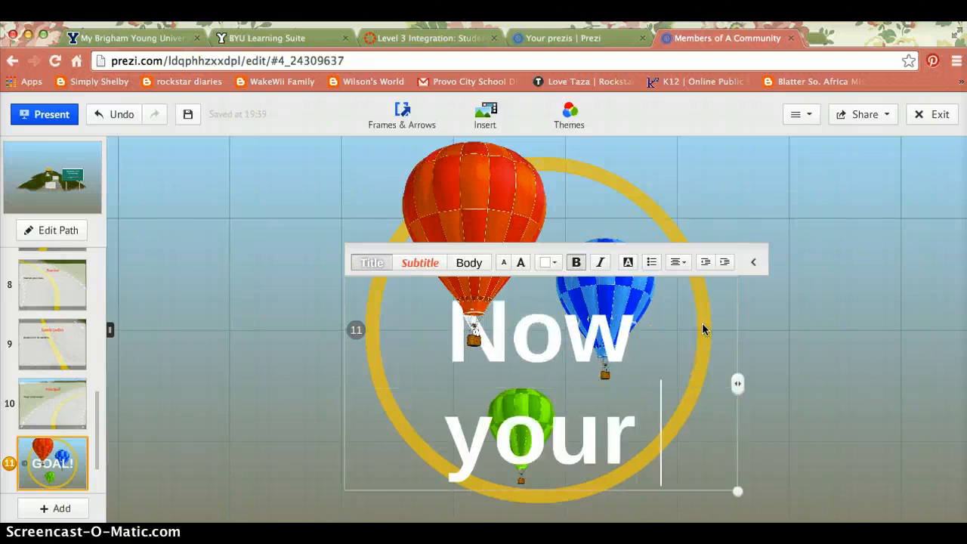
{"action": "key", "text": "BackSpace"}
{"action": "type", "text": "KNOW!"}
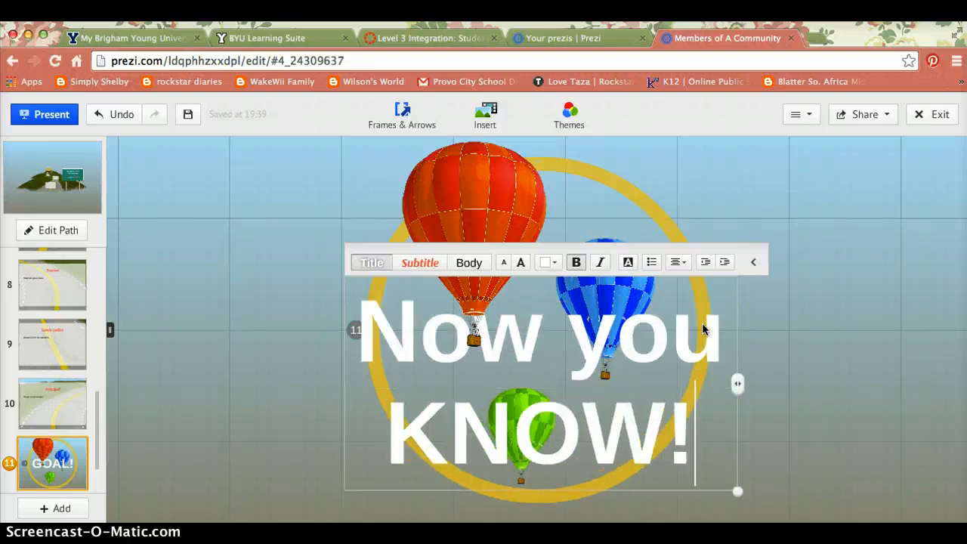
{"action": "left_click", "coordinate": [444, 323]}
{"action": "left_click", "coordinate": [287, 326]}
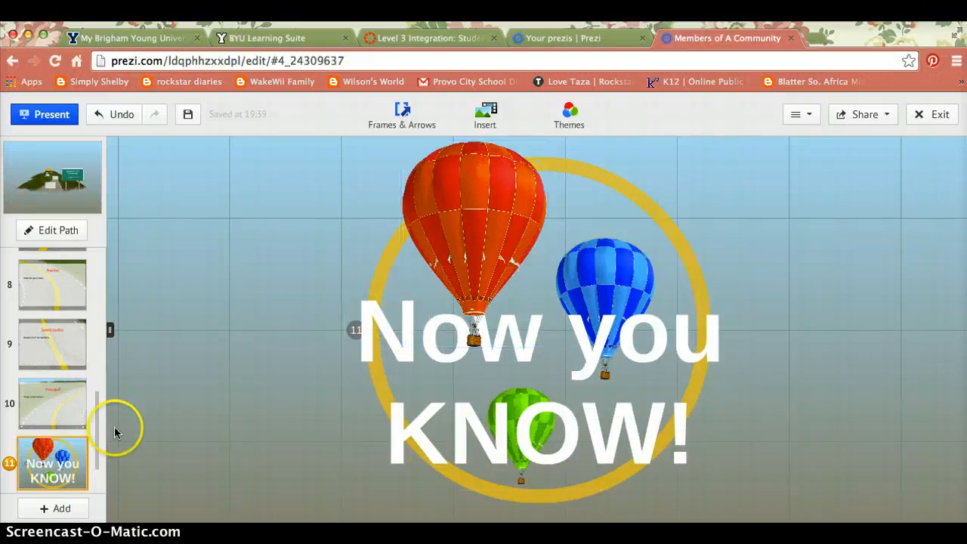
{"action": "scroll", "coordinate": [33, 343], "scroll_direction": "down", "scroll_amount": 1}
{"action": "left_click", "coordinate": [47, 472]}
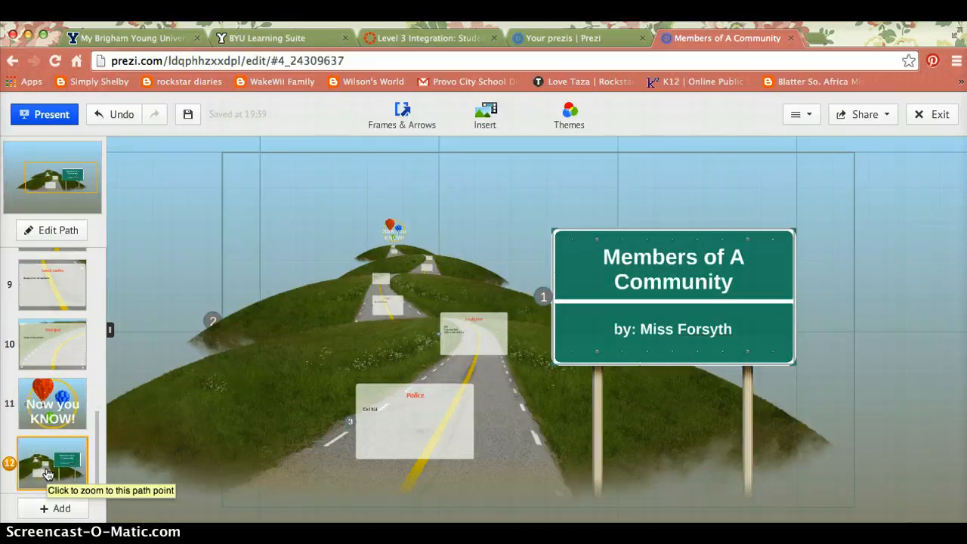
Start the presentation from the beginning, on the 'Members of A Community' title sign.
{"action": "scroll", "coordinate": [18, 369], "scroll_direction": "up", "scroll_amount": 6}
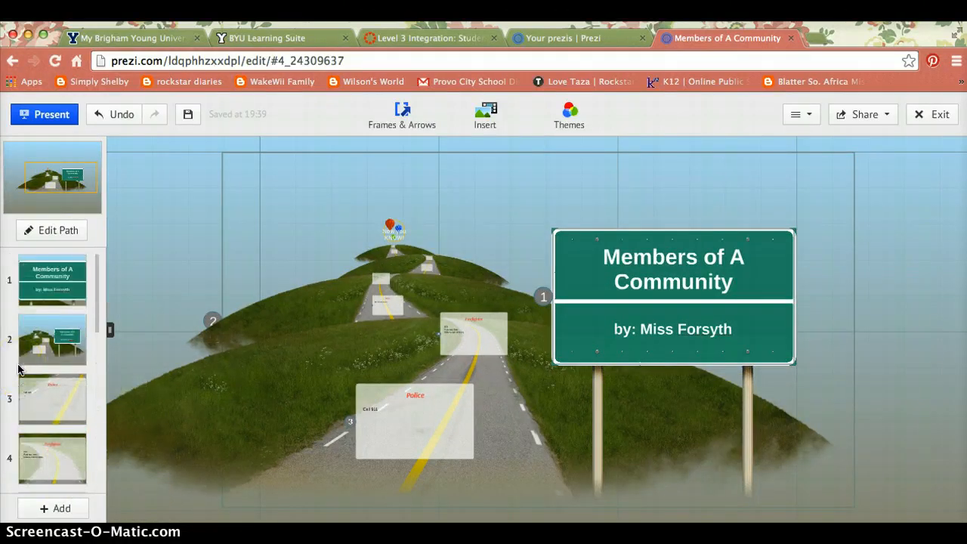
{"action": "left_click", "coordinate": [42, 115]}
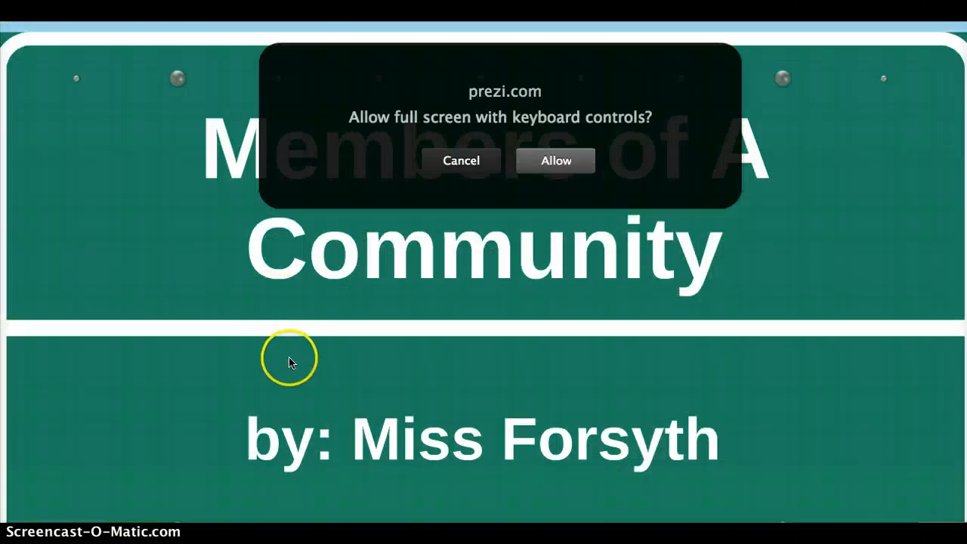
Play full screen through Police, Firefighter, Doctor, Nurse, Librarian, Lunch Ladies, Principal, 'Now you KNOW!', then exit.
{"action": "left_click", "coordinate": [544, 157]}
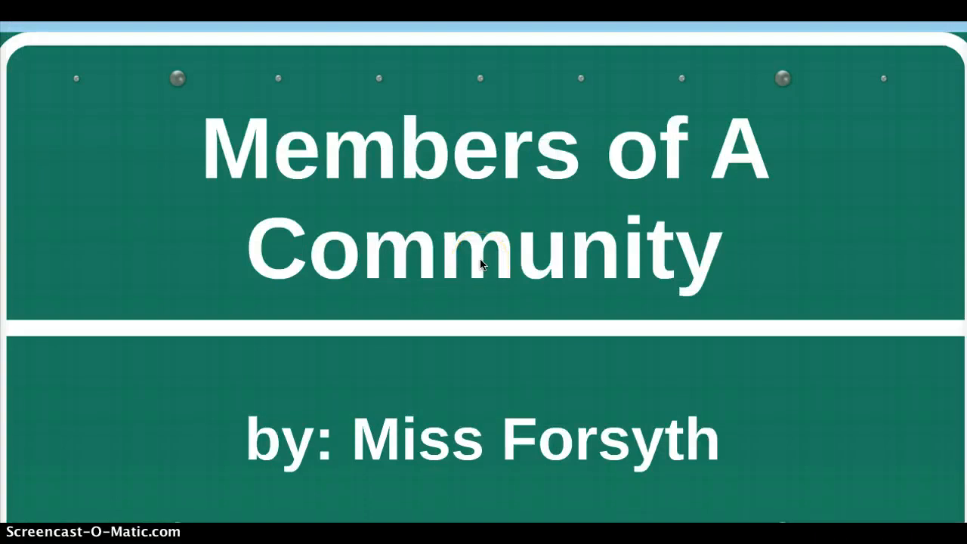
{"action": "key", "text": "Right"}
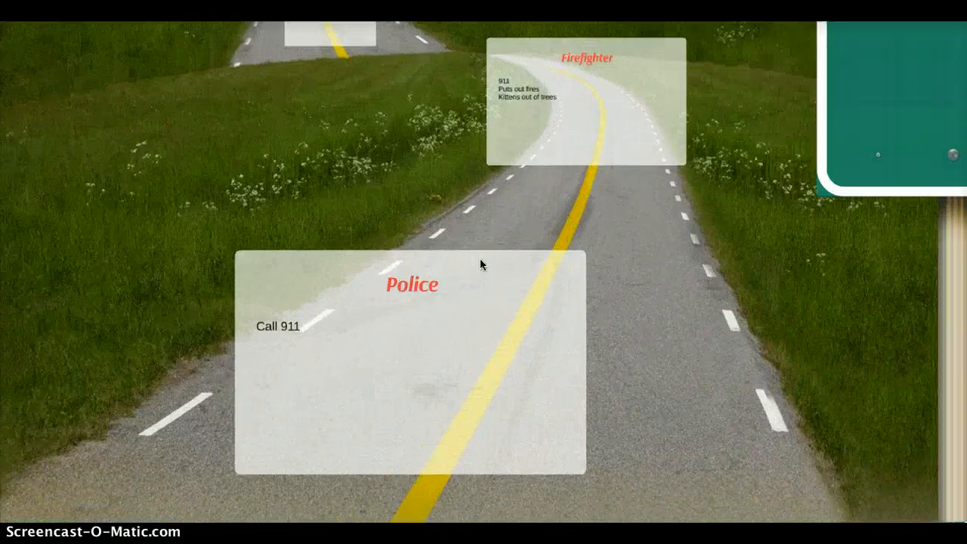
{"action": "key", "text": "Right"}
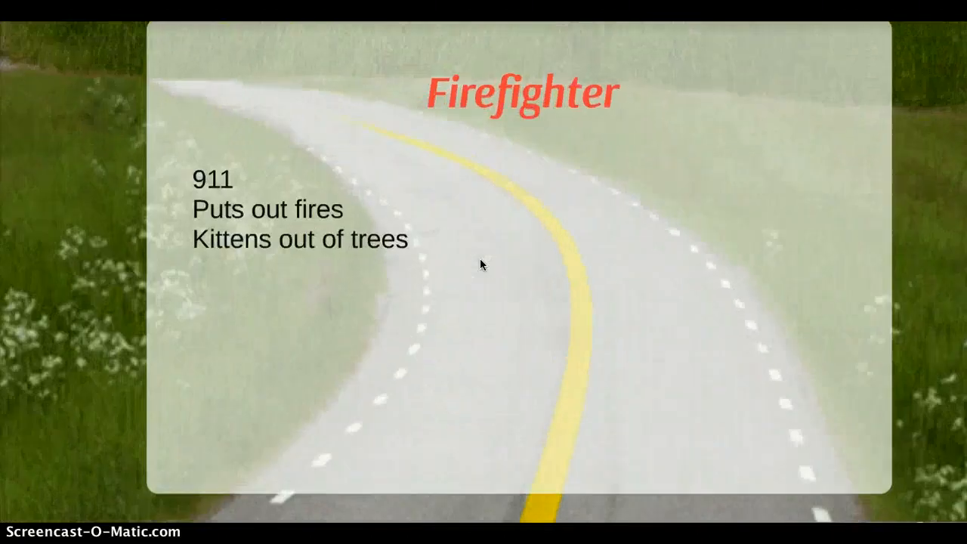
{"action": "key", "text": "Right"}
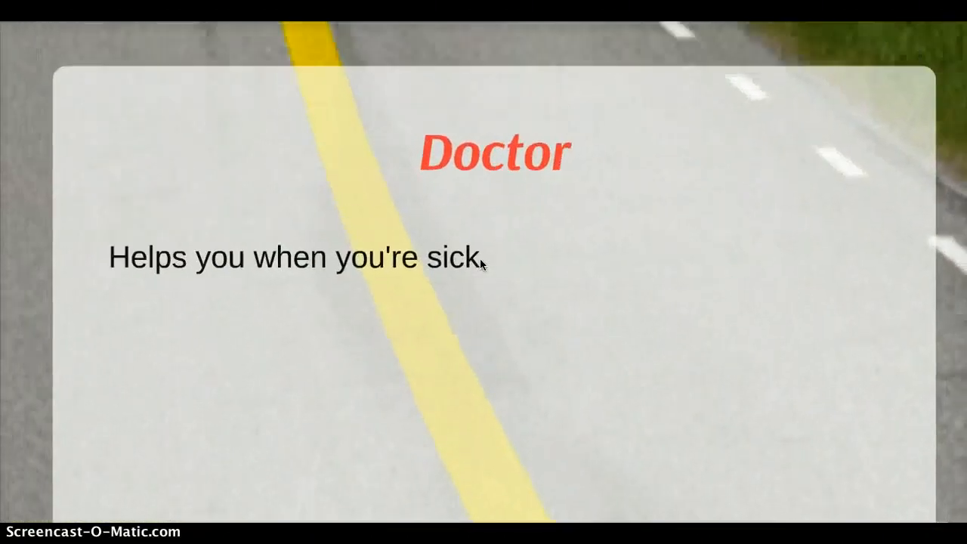
{"action": "key", "text": "Right"}
{"action": "key", "text": "Right"}
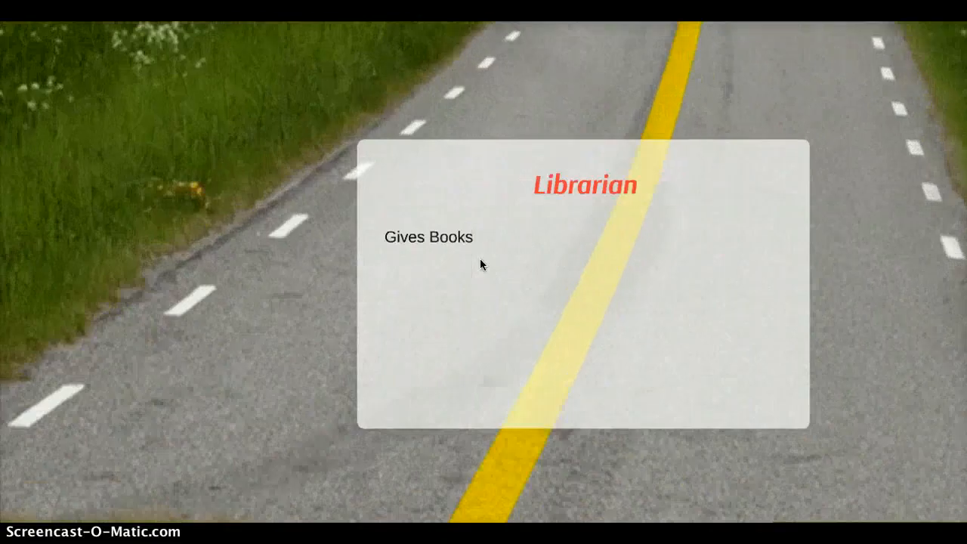
{"action": "key", "text": "Right"}
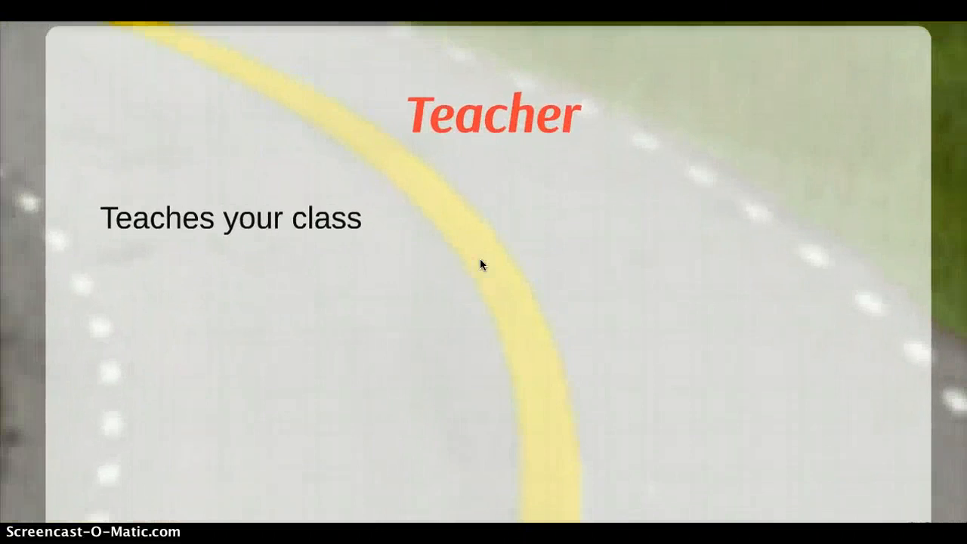
{"action": "key", "text": "Right"}
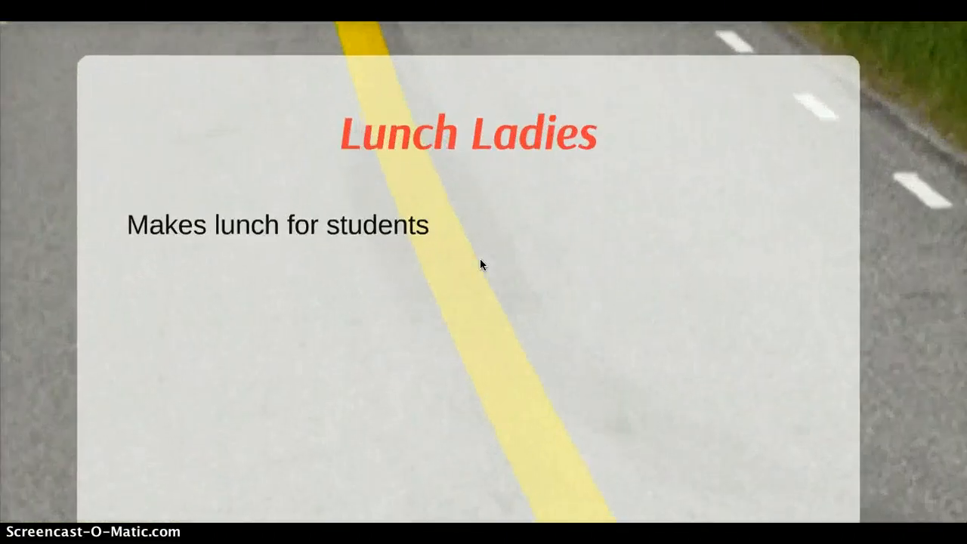
{"action": "key", "text": "Right"}
{"action": "key", "text": "Right"}
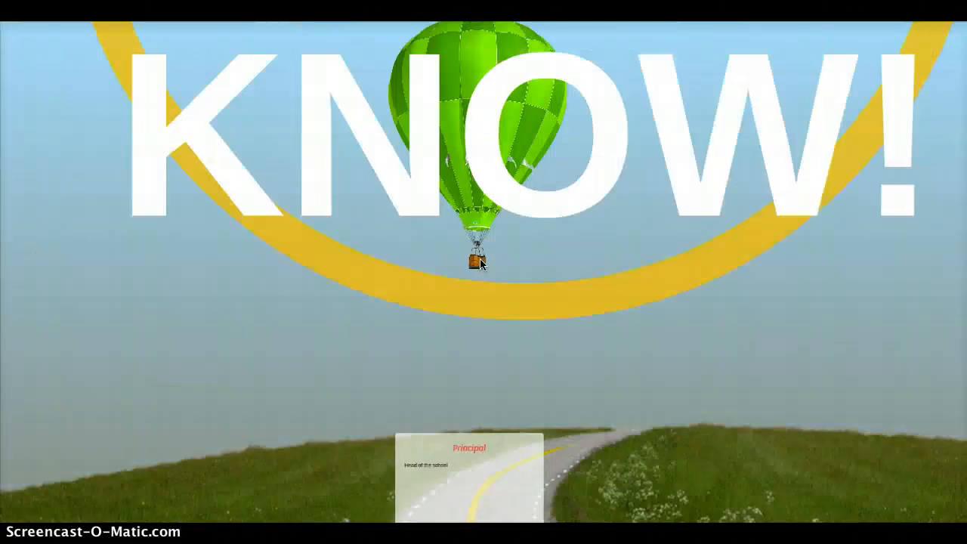
{"action": "key", "text": "Right"}
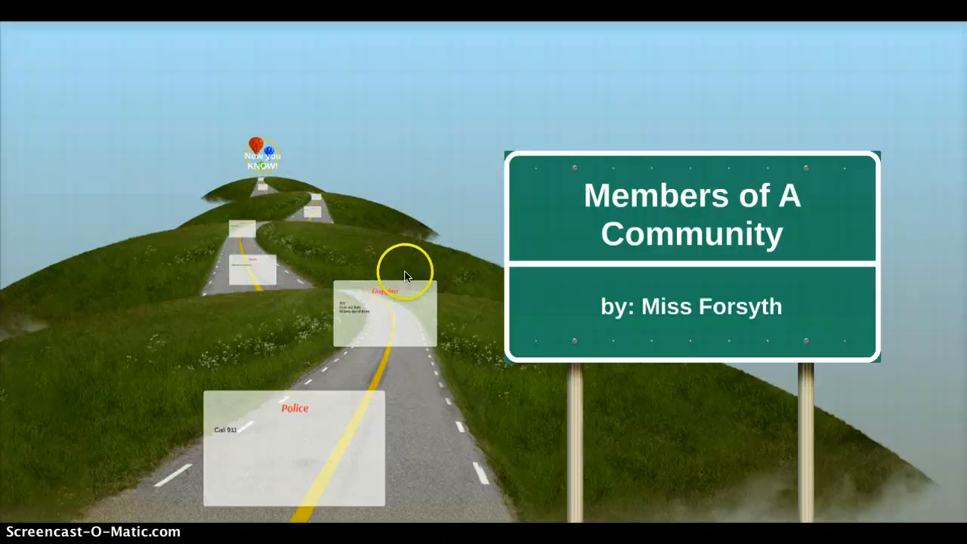
{"action": "key", "text": "Escape"}
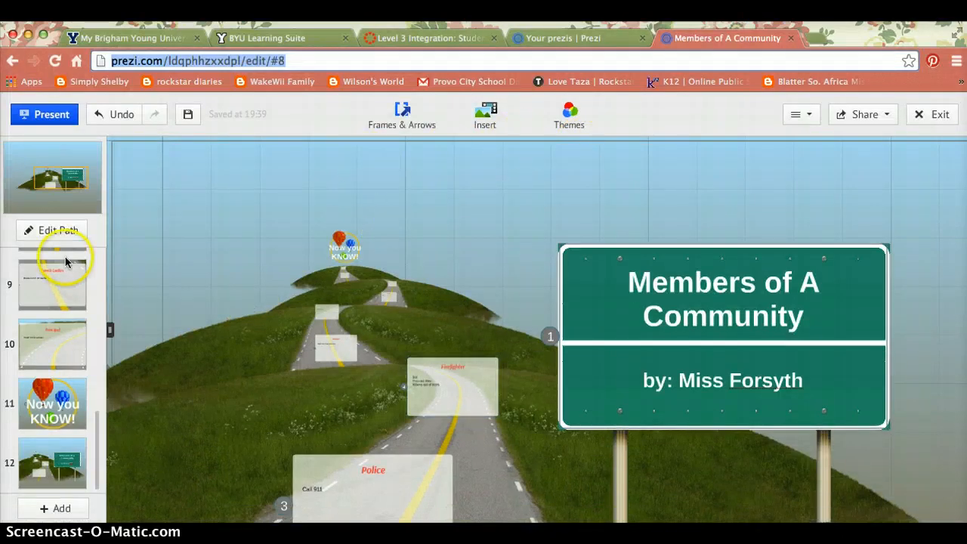
In path editing, drag path step 4 off the Firefighter frame, leaving 11 path points.
{"action": "left_click", "coordinate": [55, 234]}
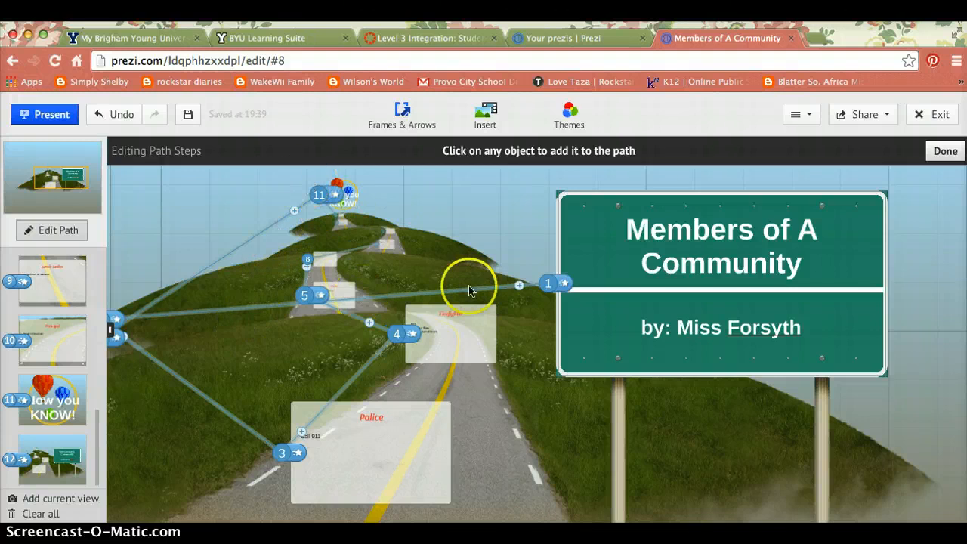
{"action": "left_click_drag", "start_coordinate": [386, 344], "coordinate": [108, 338]}
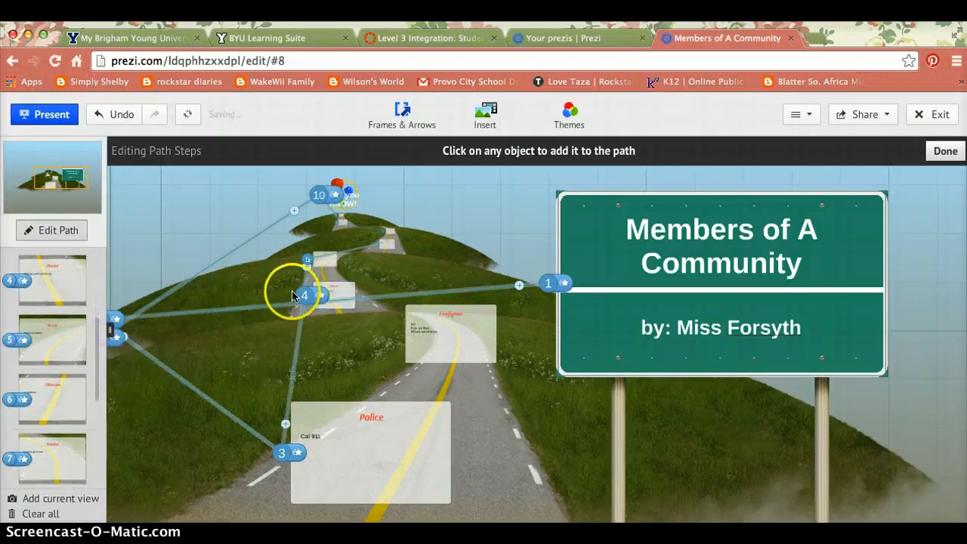
{"action": "mouse_move", "coordinate": [293, 294]}
{"action": "left_mouse_down"}
{"action": "mouse_move", "coordinate": [367, 353]}
{"action": "mouse_move", "coordinate": [375, 270]}
{"action": "mouse_move", "coordinate": [390, 263]}
{"action": "mouse_move", "coordinate": [453, 448]}
{"action": "left_mouse_up"}
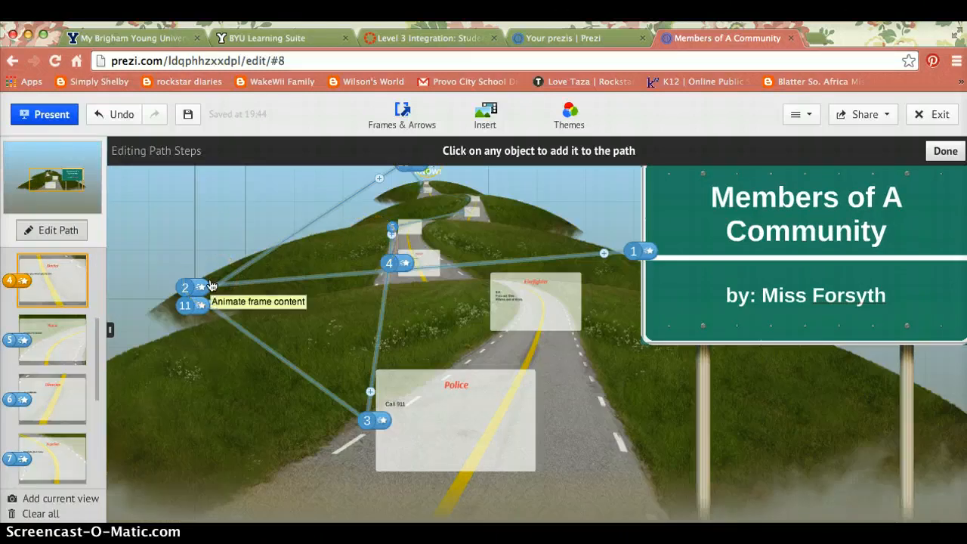
{"action": "left_click", "coordinate": [570, 106]}
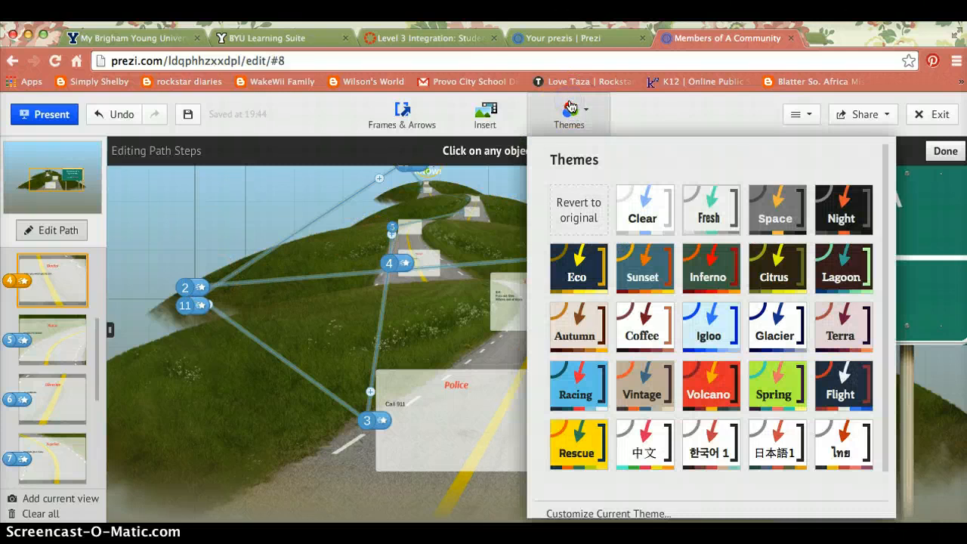
Apply the Clear theme, then undo back to the road template's red-heading look.
{"action": "left_click", "coordinate": [644, 197]}
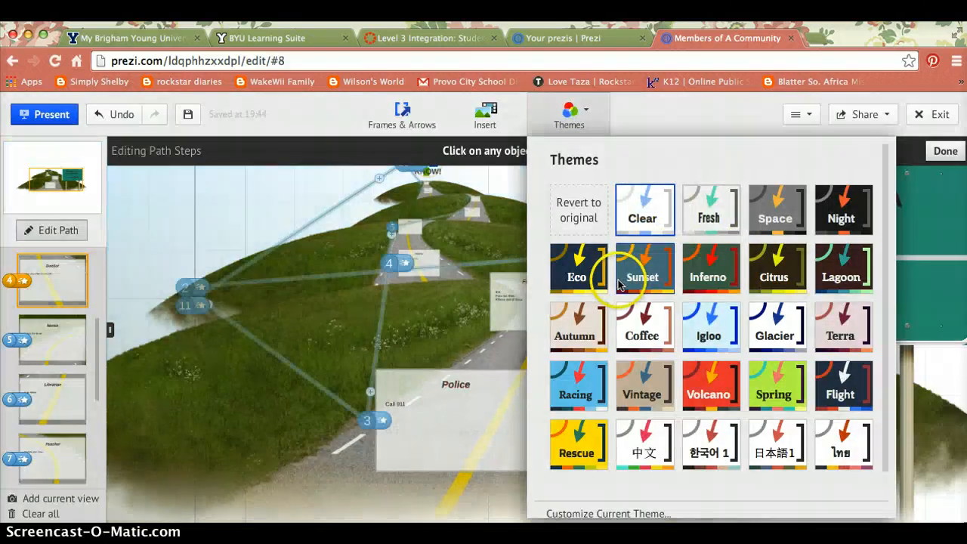
{"action": "left_click", "coordinate": [478, 352]}
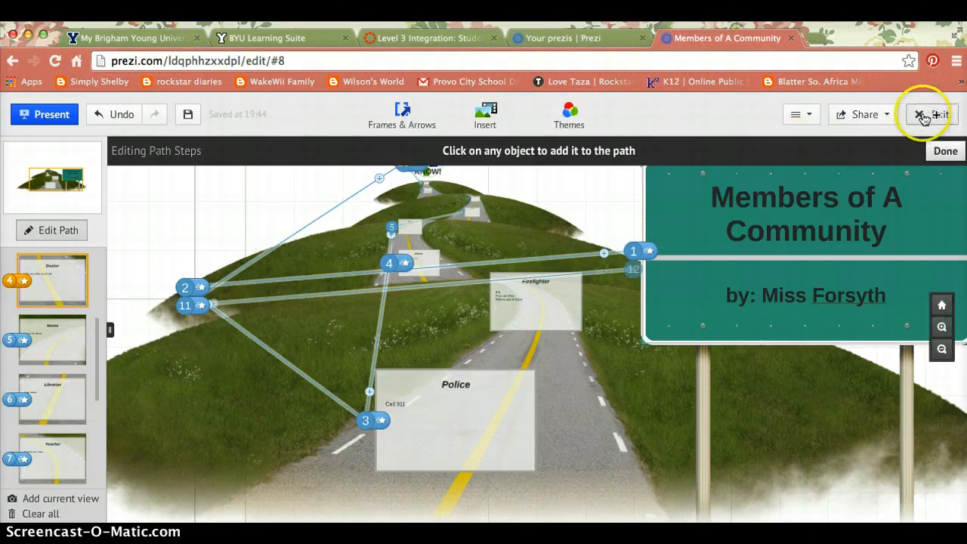
{"action": "left_click", "coordinate": [107, 116]}
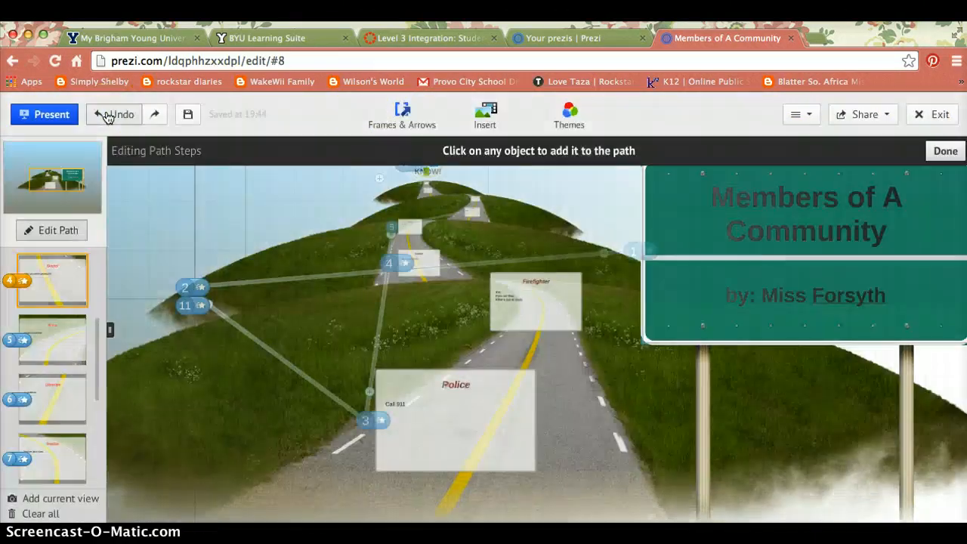